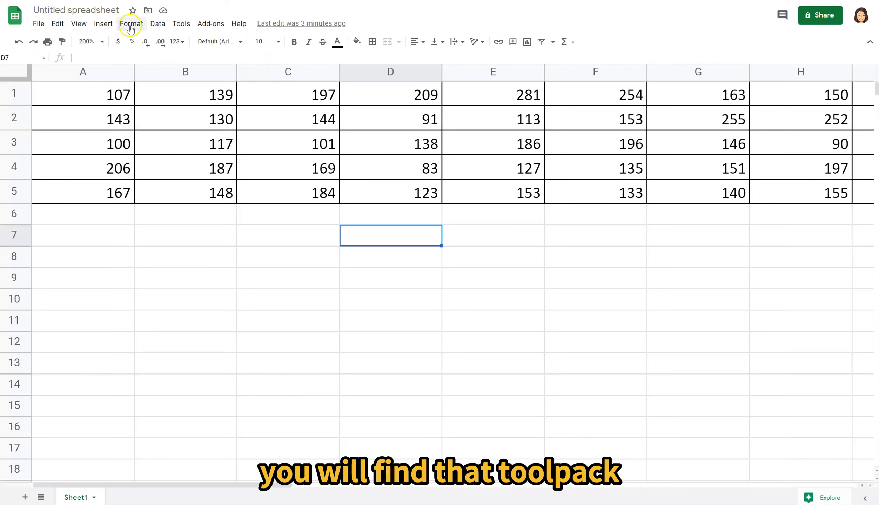
- Start the XLMiner Analysis ToolPak add-on
click(210, 25)
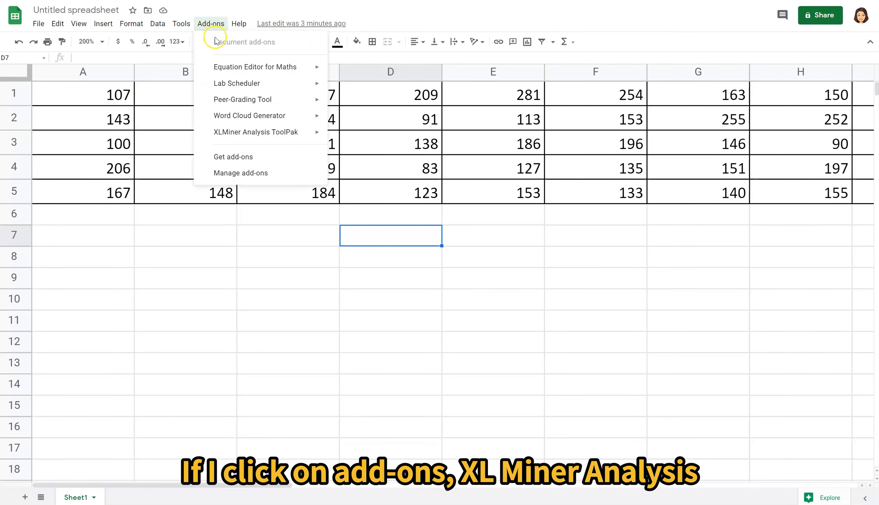
mouse_move(258, 137)
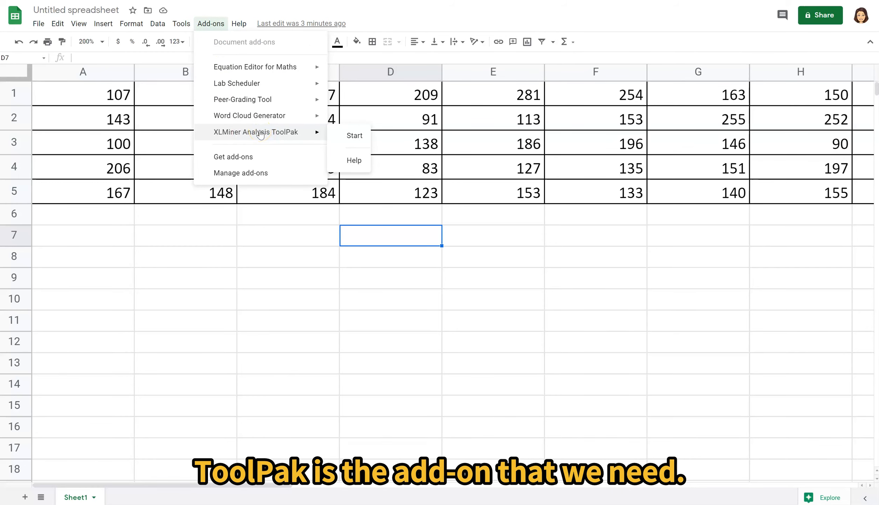
click(355, 136)
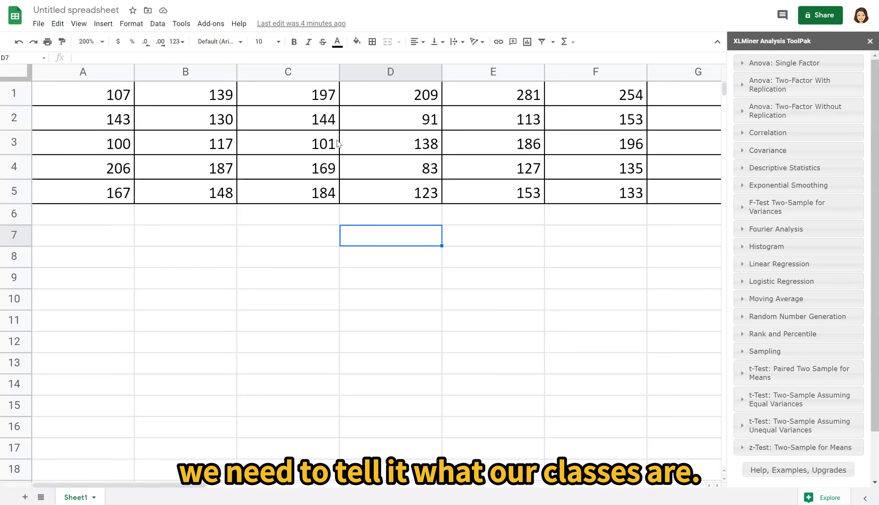
- Enter the heading "Upper limits" in cell A7
click(95, 242)
text(Um)
key(BackSpace)
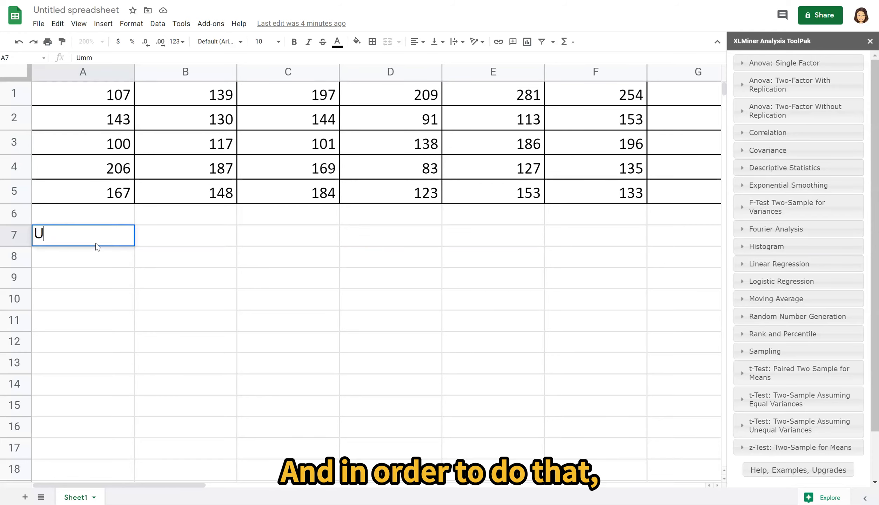
text(pper limits)
key(Return)
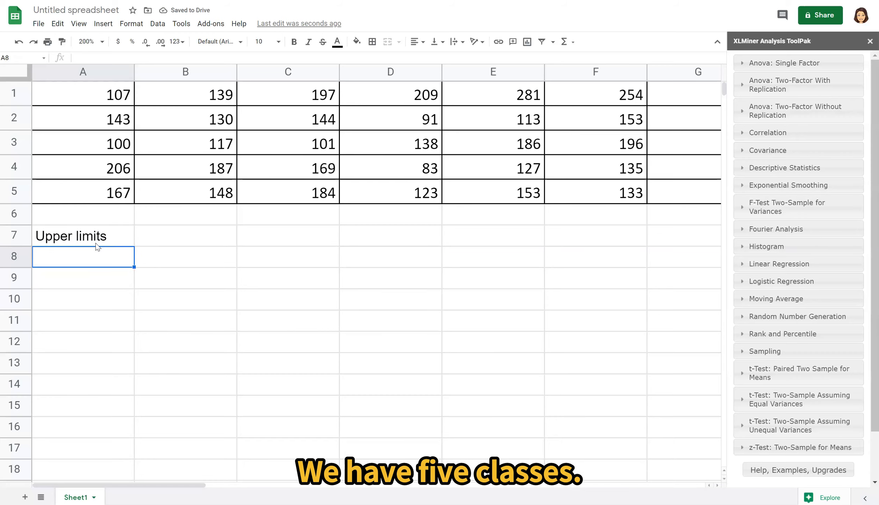
- Enter the class upper limits 128, 174, 220, 266 and 312 in cells A8 to A12
text(128)
key(Return)
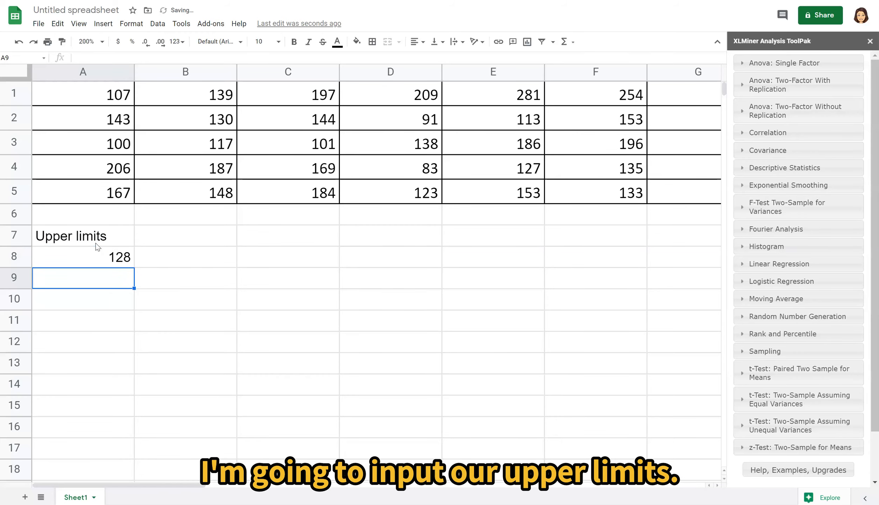
text(174)
key(Return)
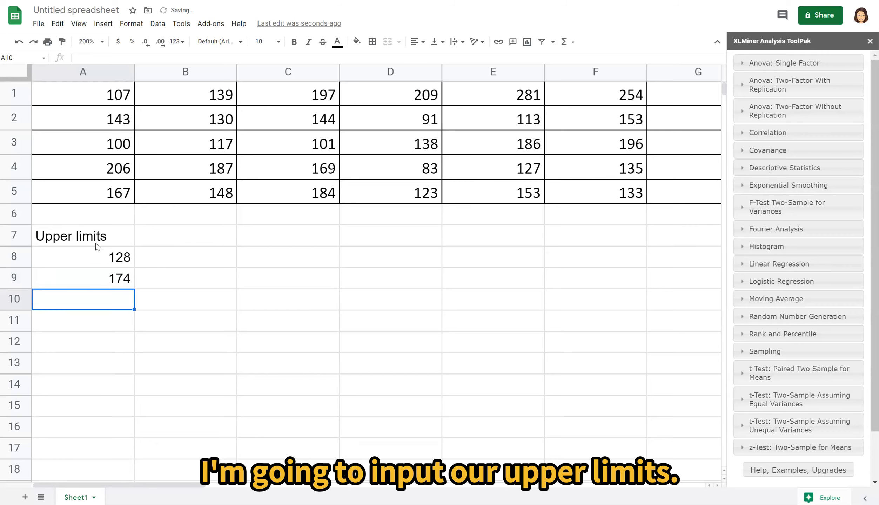
text(220)
key(Return)
text(266)
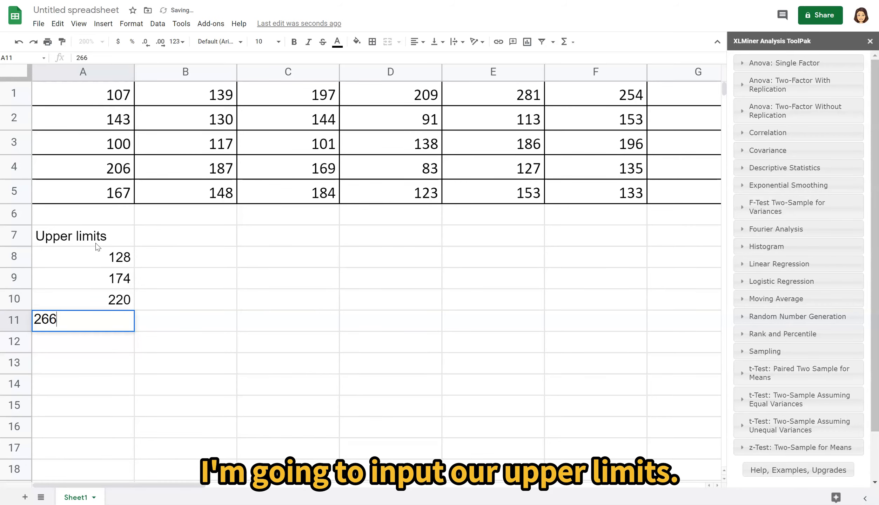
key(Return)
text(312)
key(Return)
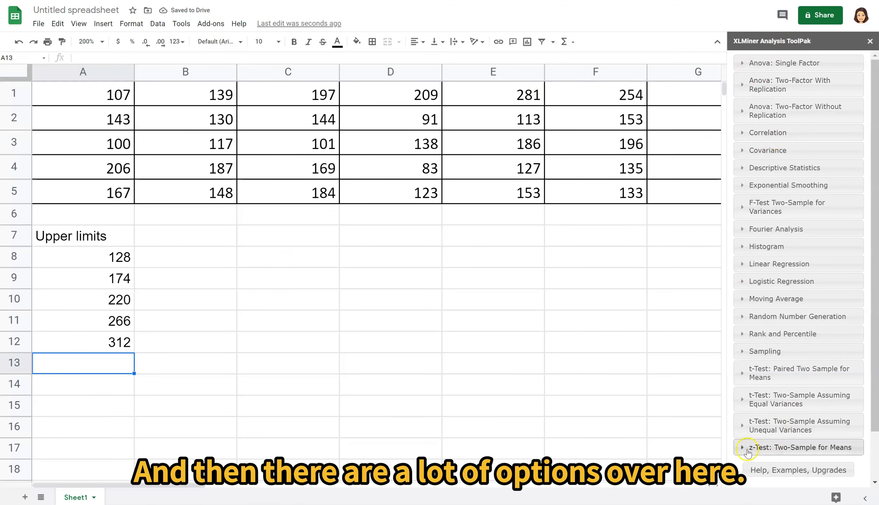
- Open the Histogram analysis options in the XLMiner Analysis ToolPak
click(783, 352)
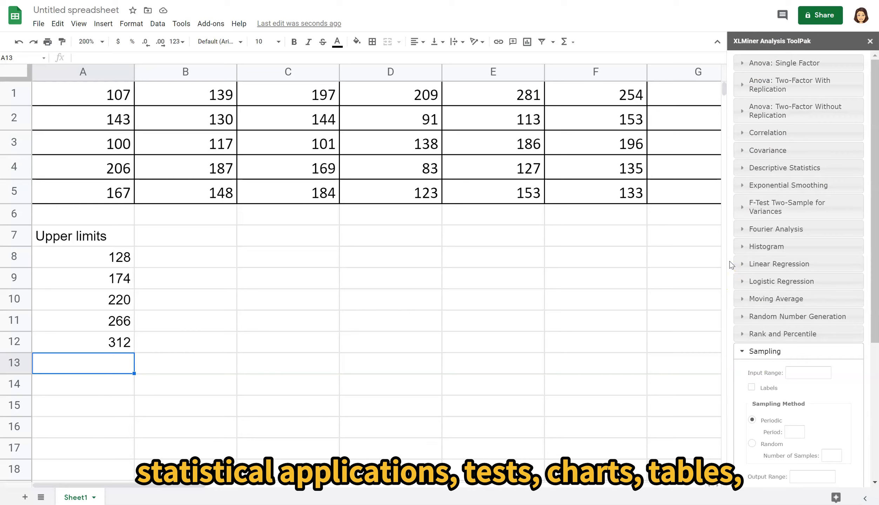
click(733, 241)
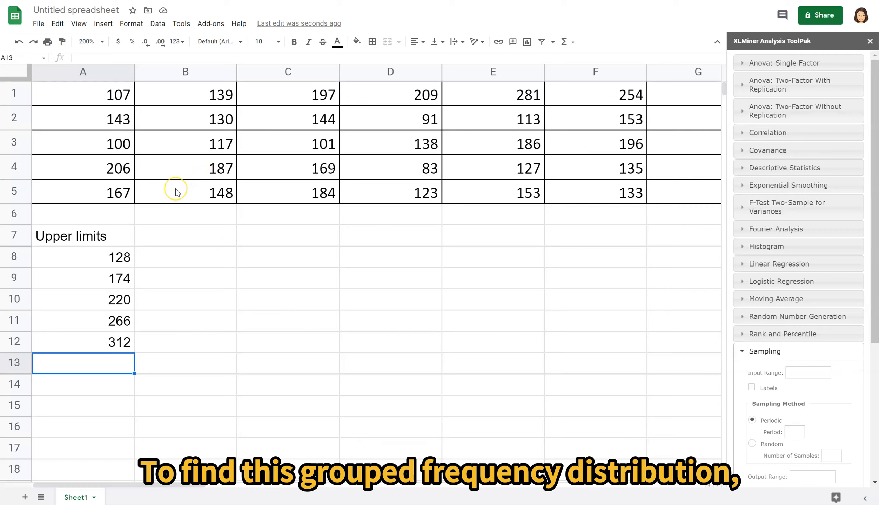
click(743, 250)
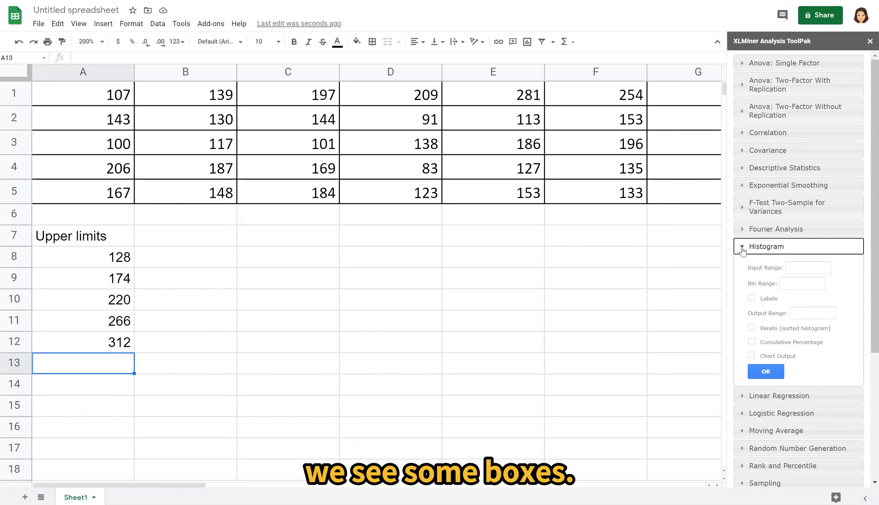
click(800, 268)
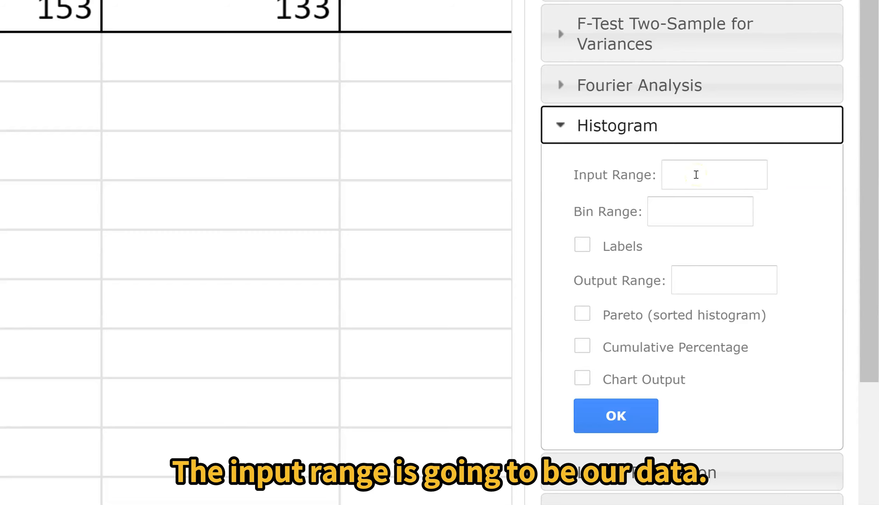
click(665, 212)
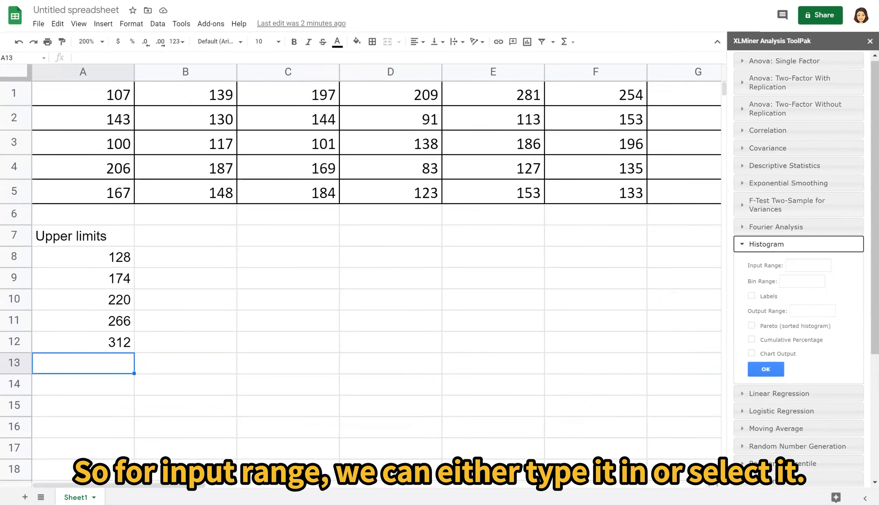
click(810, 267)
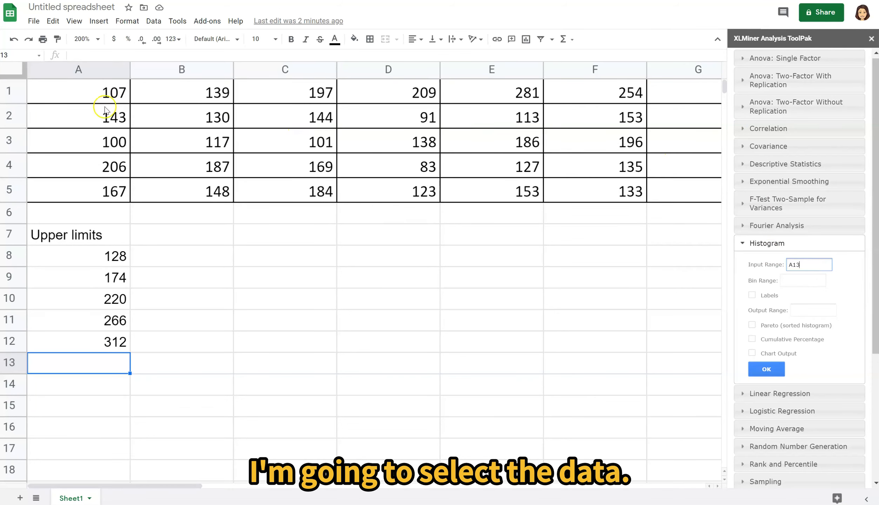
click(98, 89)
drag(97, 90, 718, 192)
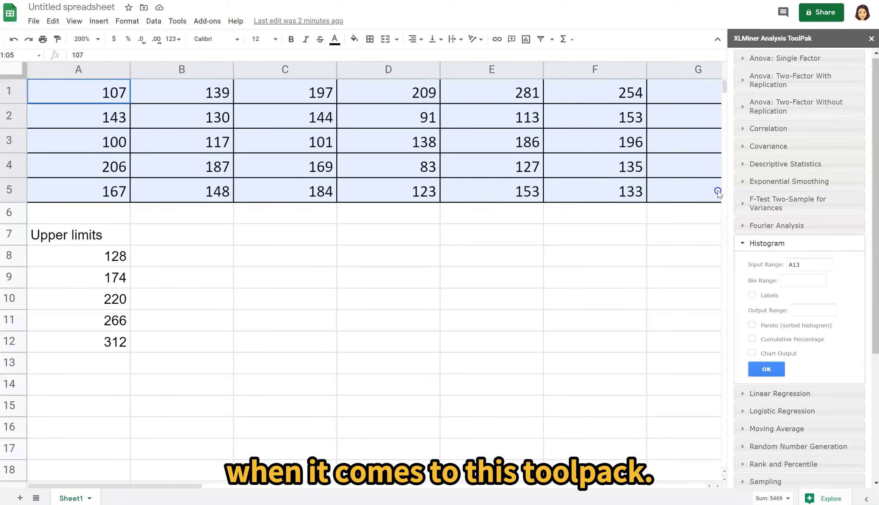
- Select the whole data block A1:J5 and set it as the histogram's input range
key(Right)
key(Right)
key(Right)
key(Right)
key(Right)
key(Right)
key(Right)
key(Right)
key(Right)
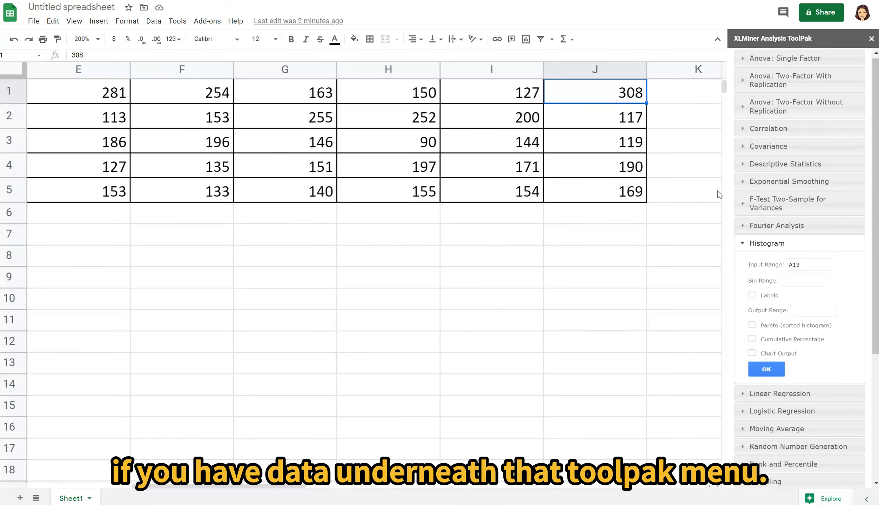
click(608, 186)
drag(608, 186, 11, 106)
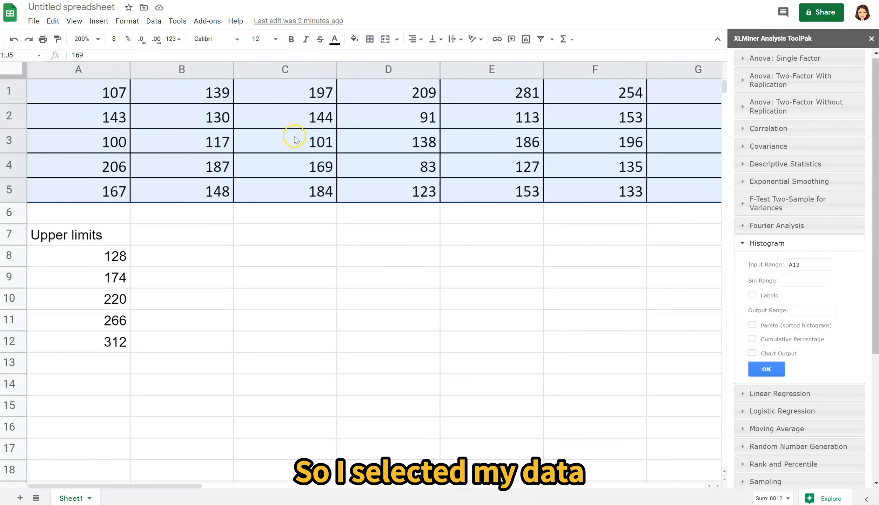
click(803, 265)
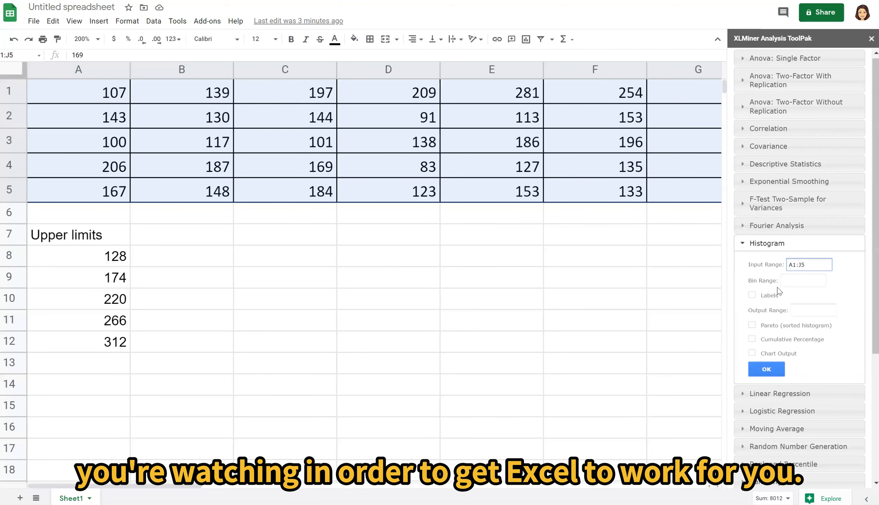
- Set the histogram's bin range to the upper limits in A8:A12
click(802, 276)
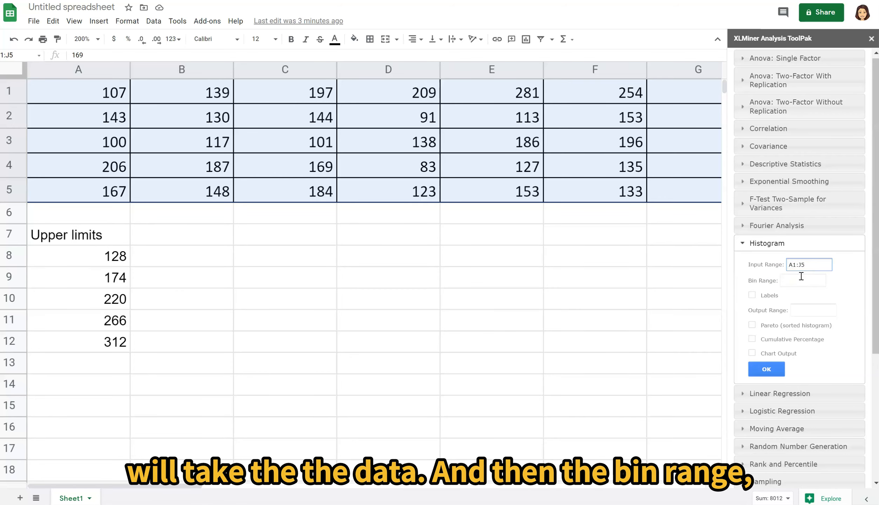
click(802, 278)
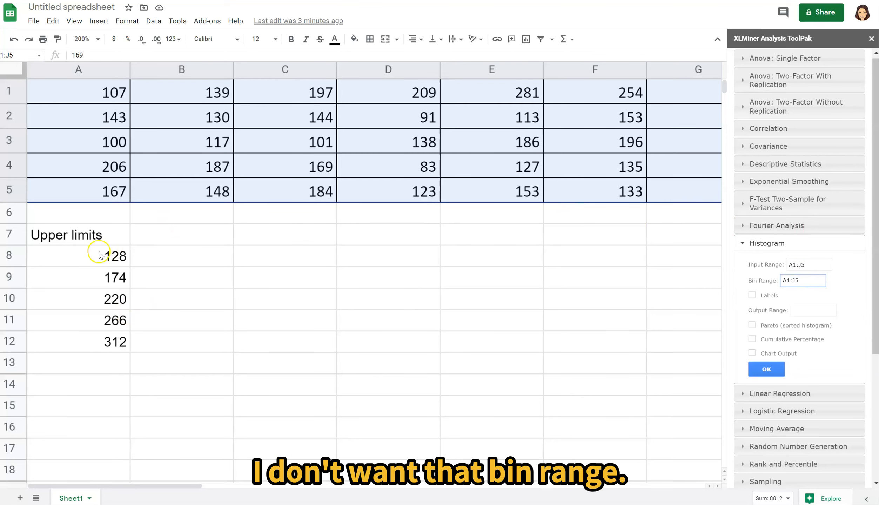
drag(100, 258, 107, 342)
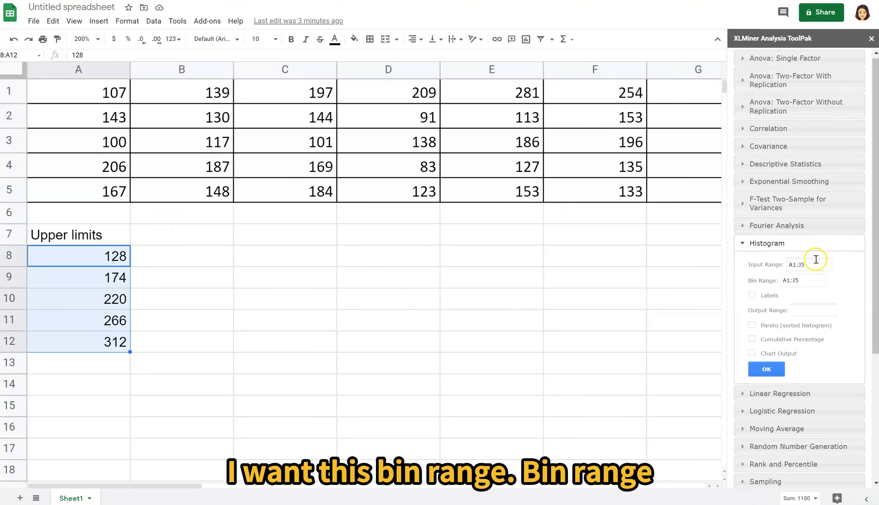
click(805, 280)
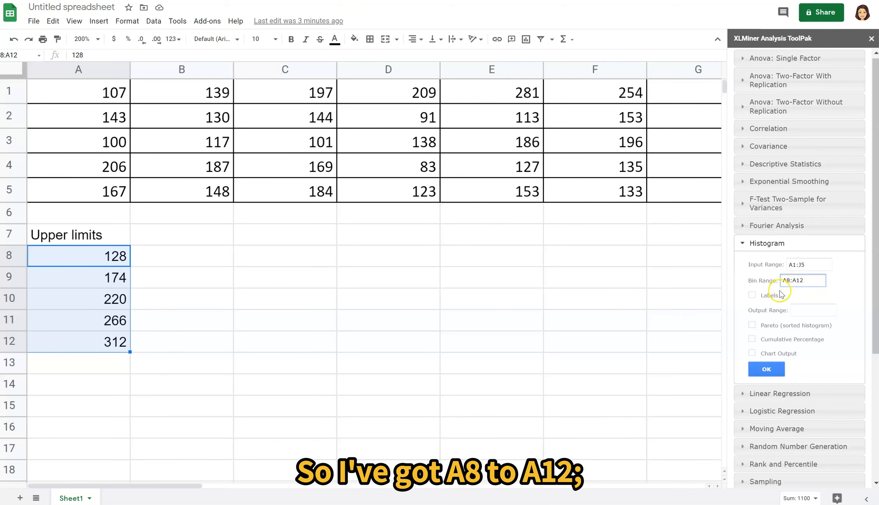
- Set the histogram's output range to cell C8 and generate the frequency table
click(295, 255)
click(808, 311)
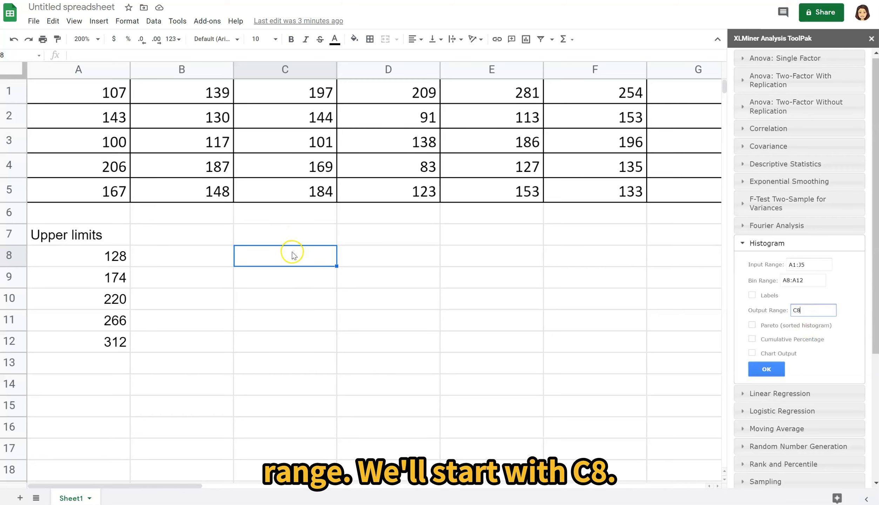
click(774, 373)
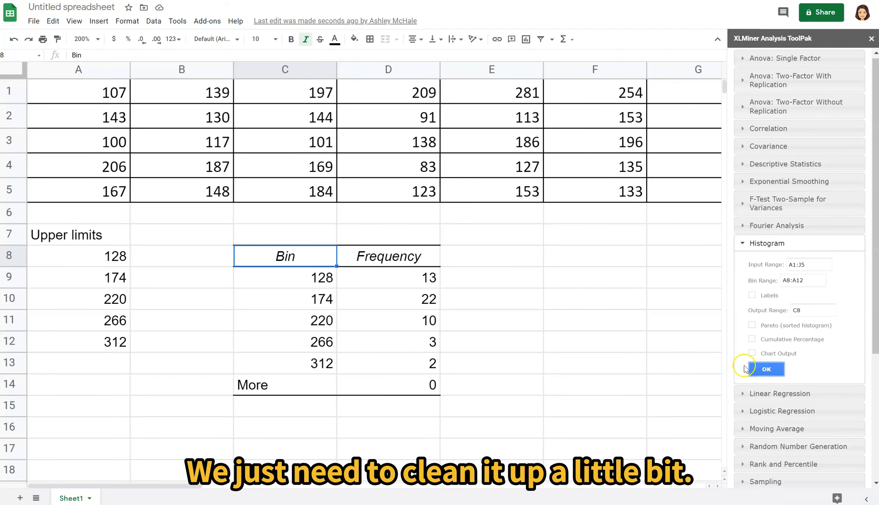
- Clear the "More" row of the frequency table by deleting the contents of C14:D15
drag(274, 384, 411, 412)
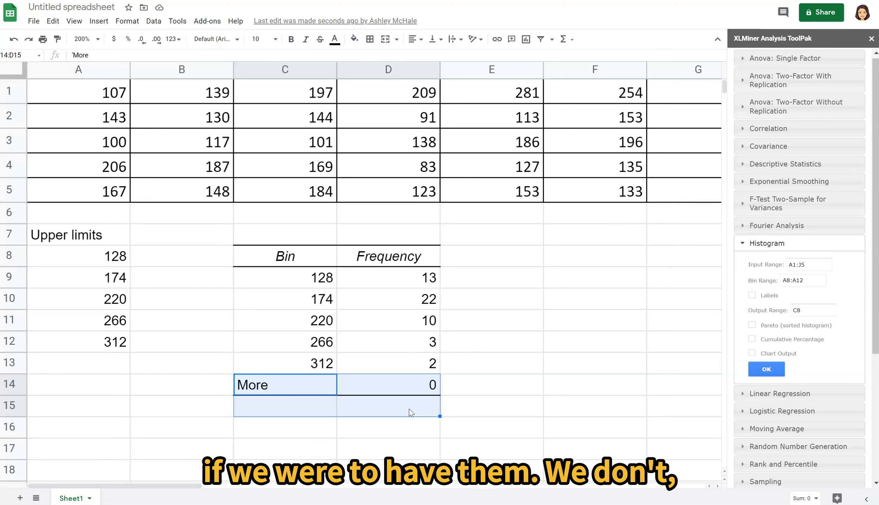
right_click(307, 398)
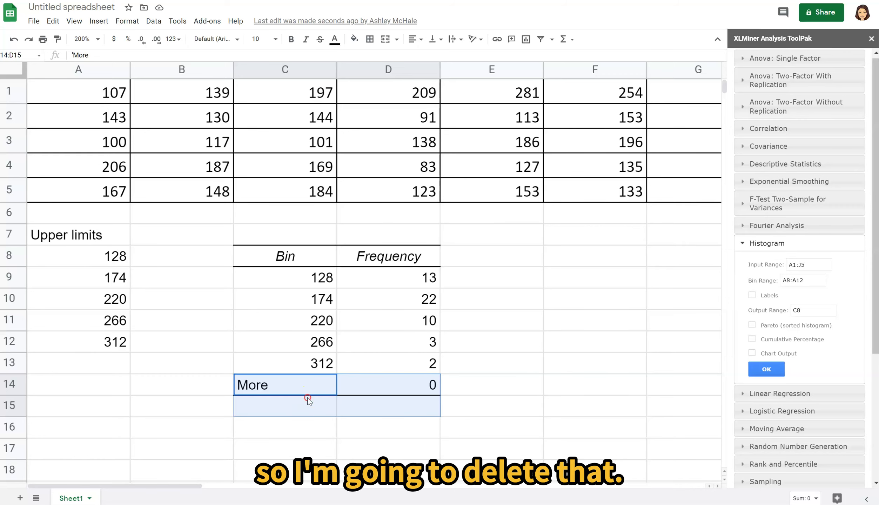
key(Delete)
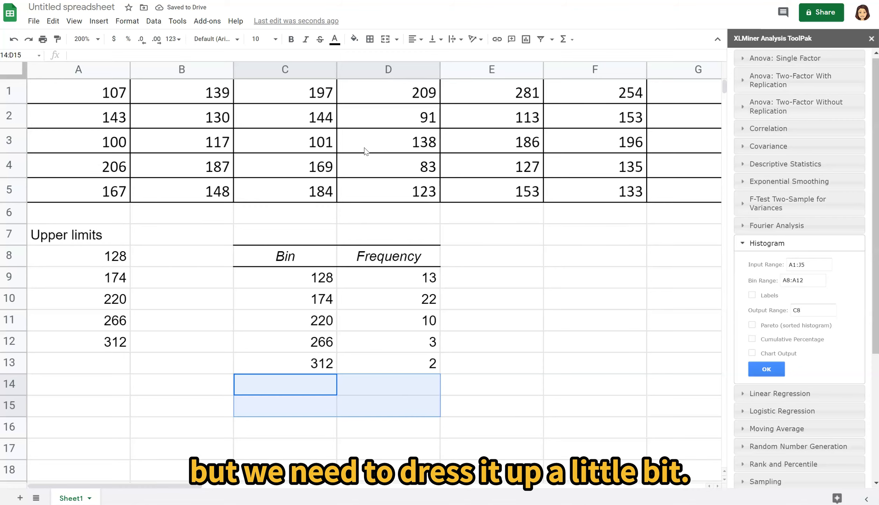
- Replace the "Bin" heading in cell C8 with "Time (sec)"
click(284, 250)
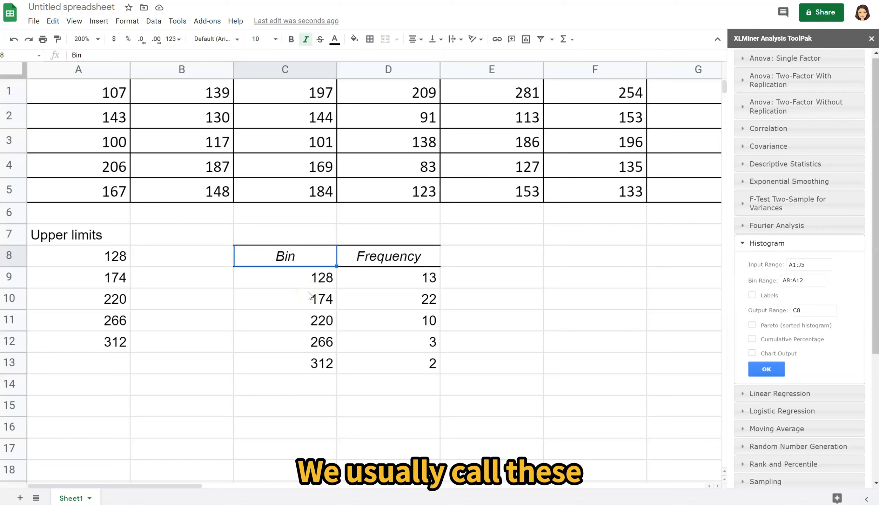
text(Classes)
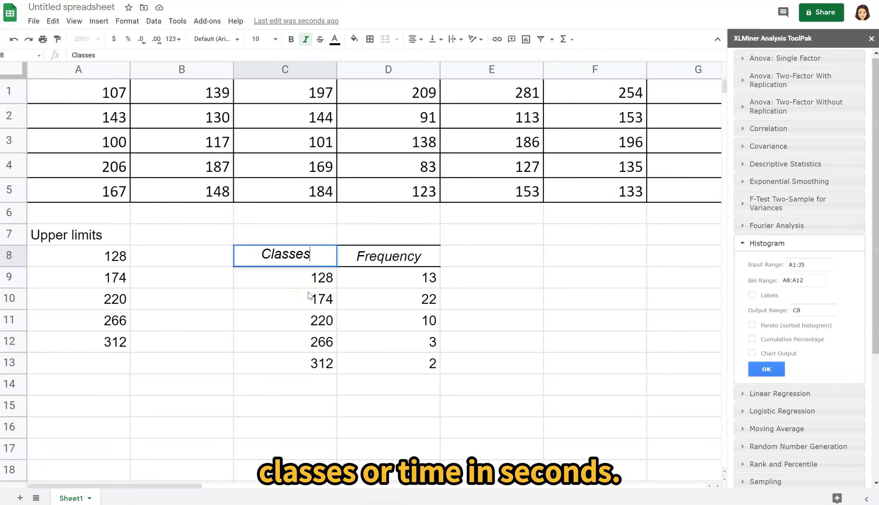
key(BackSpace)
key(BackSpace)
key(BackSpace)
key(BackSpace)
key(BackSpace)
key(BackSpace)
key(BackSpace)
text(Time)
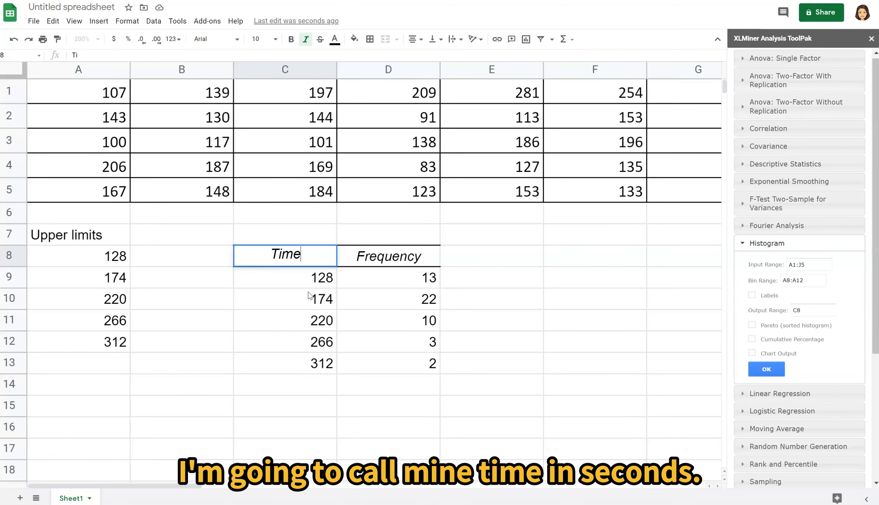
text( (sec))
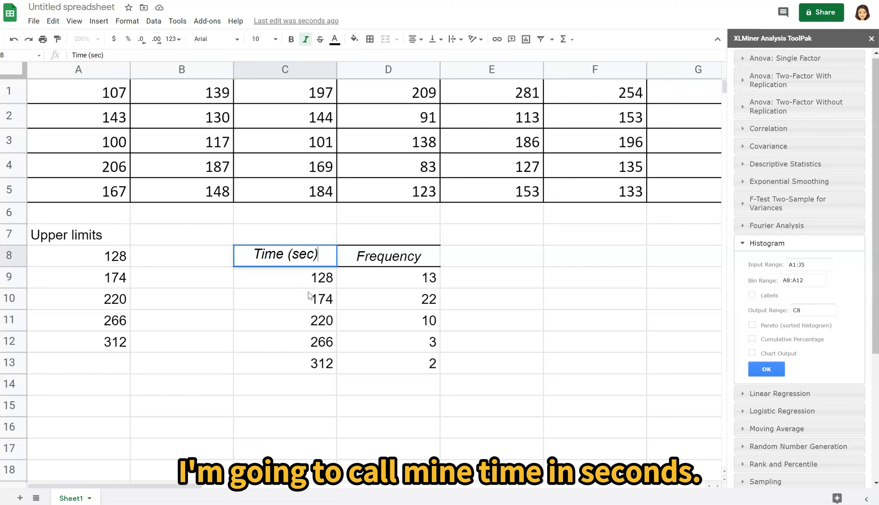
key(Tab)
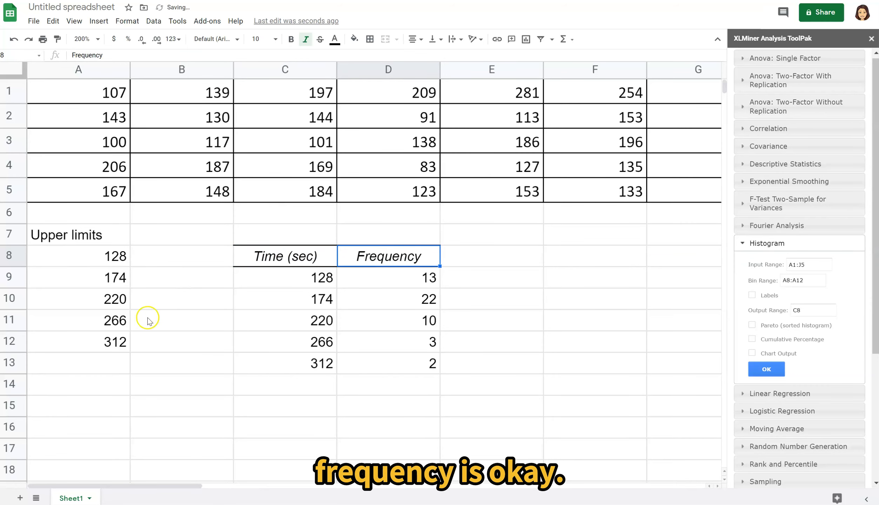
- Add the lower limits to the classes in C9:C13, making them 83-128, 129-174, 175-220, 221-266 and 267-312
click(320, 280)
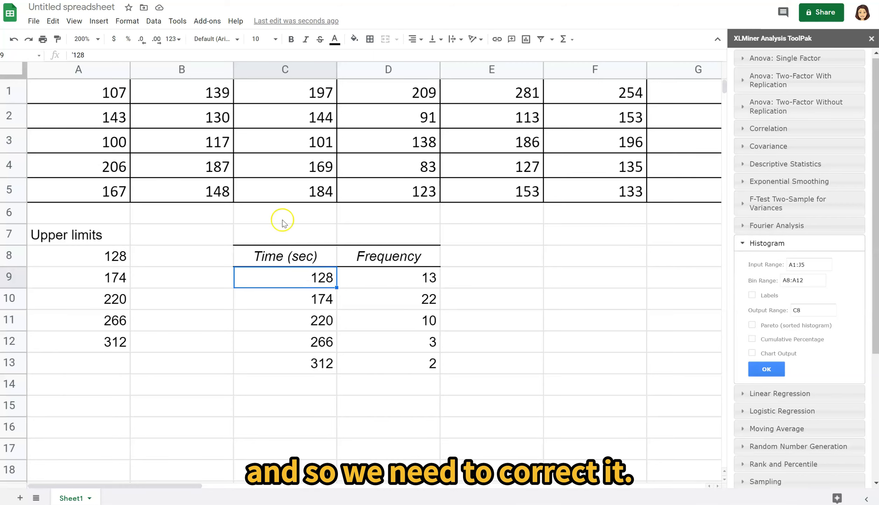
click(73, 55)
key(BackSpace)
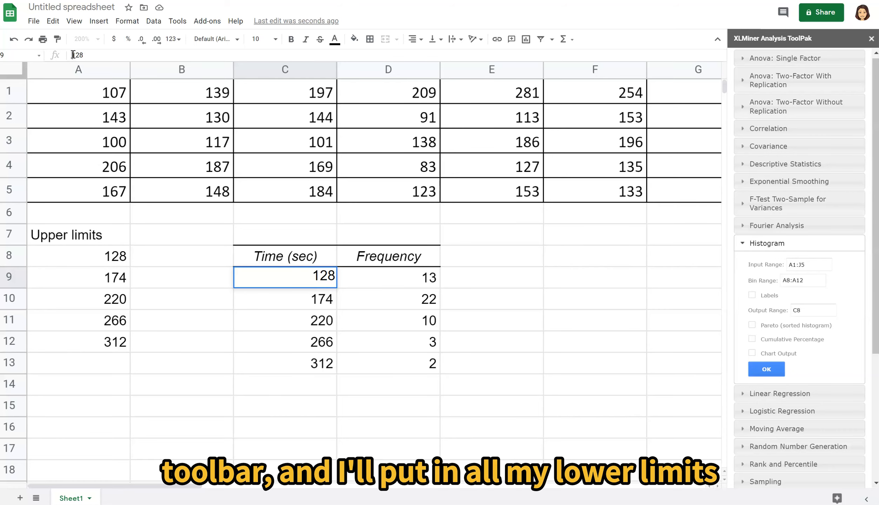
text(83-)
key(Return)
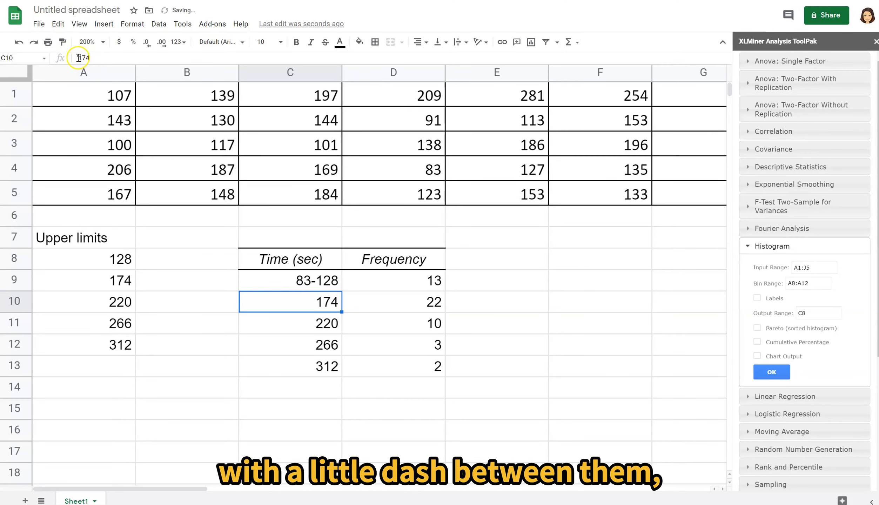
click(78, 57)
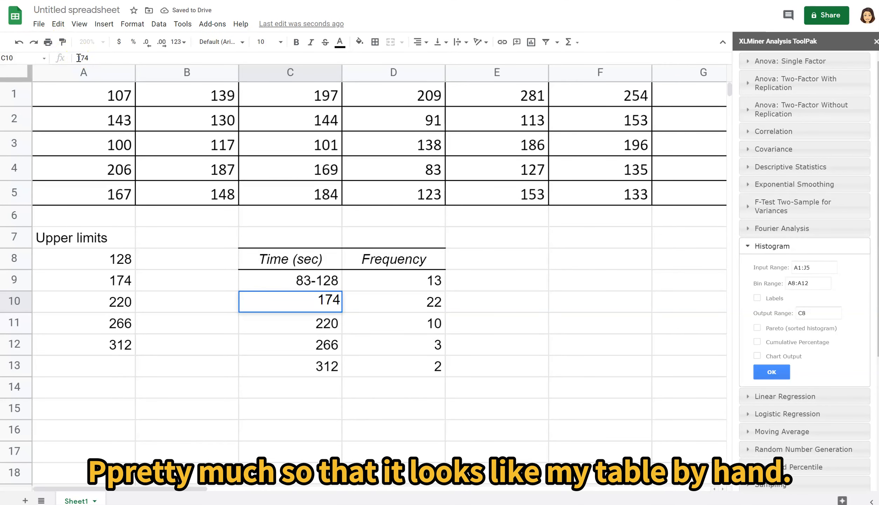
text(129-)
key(Return)
click(78, 58)
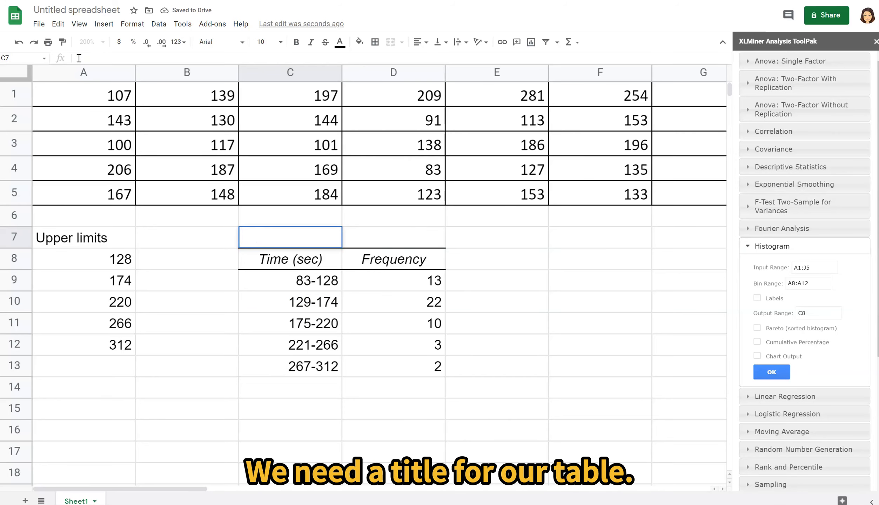
- Enter the table title "Drive-Thru Service Times" in cell C7
text(De)
key(BackSpace)
text(rive)
text(-Thru Ser i)
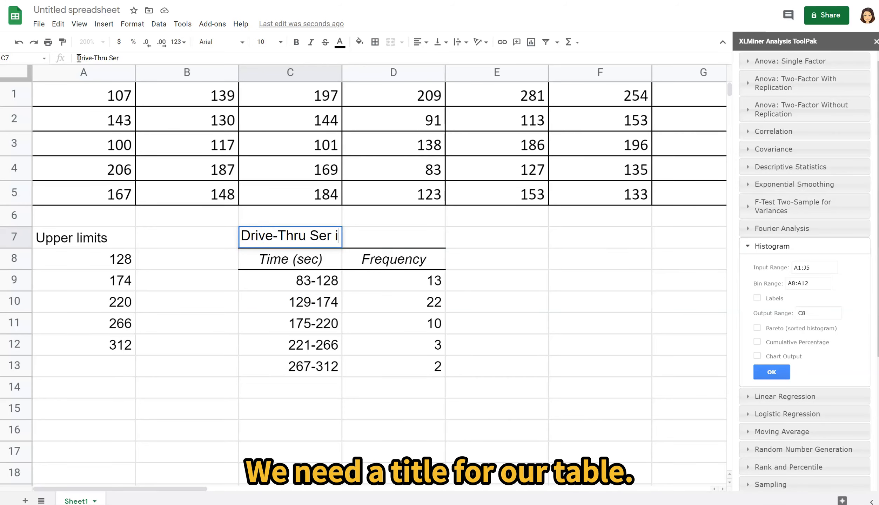
text(ce)
key(BackSpace)
key(BackSpace)
key(BackSpace)
key(BackSpace)
text(vice Times)
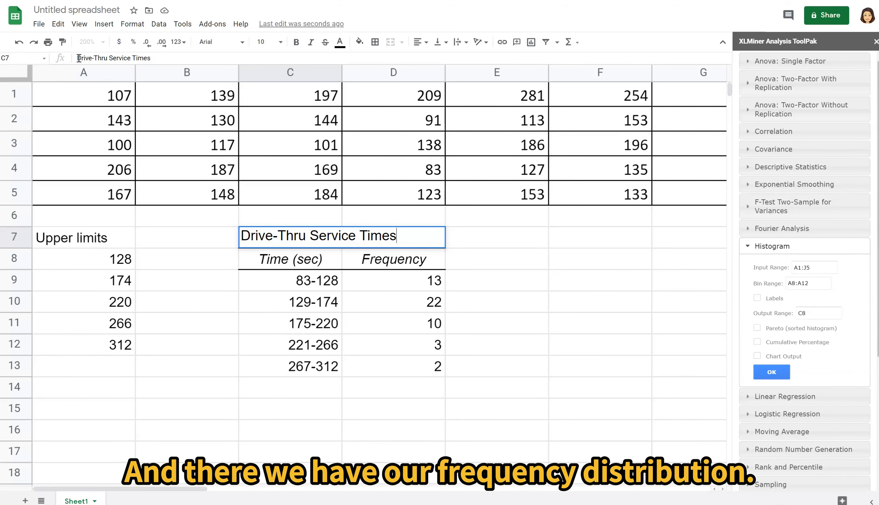
click(273, 234)
key(Return)
- Center the frequency table's title and merge it across C7:D7
drag(267, 240, 379, 244)
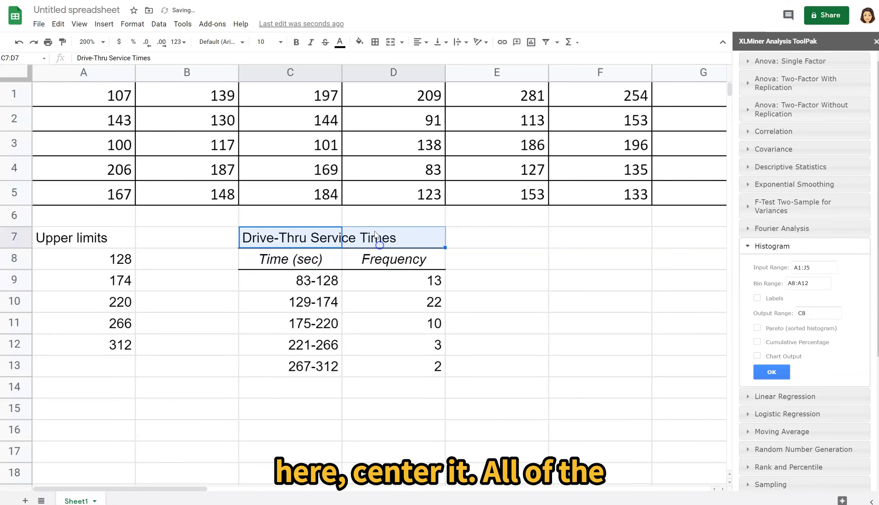
key(ctrl+shift+e)
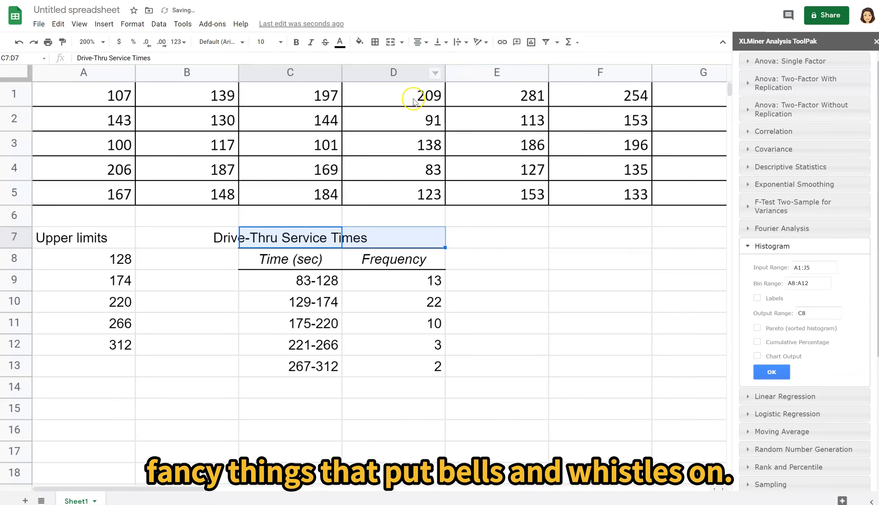
click(336, 240)
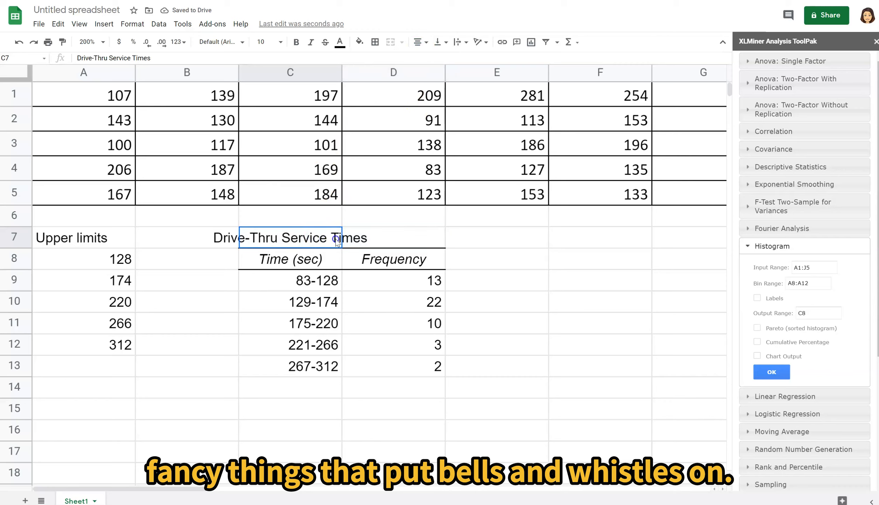
drag(336, 240, 382, 243)
click(391, 41)
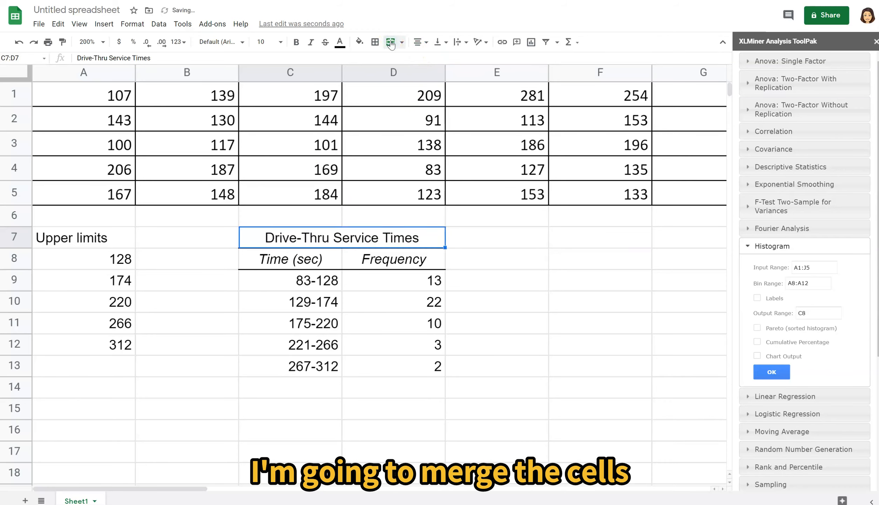
- Fill the whole frequency table, C7:D13, with a light blue-gray color
drag(308, 241, 335, 377)
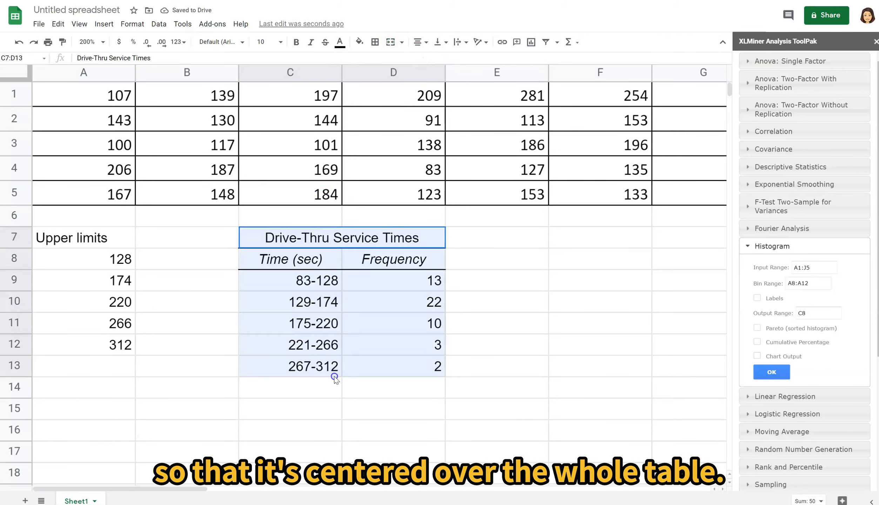
click(360, 42)
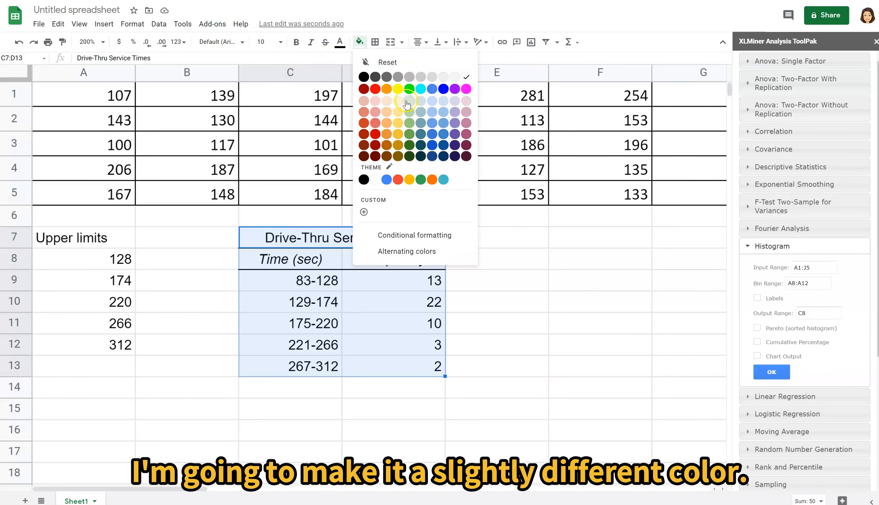
click(421, 112)
click(485, 362)
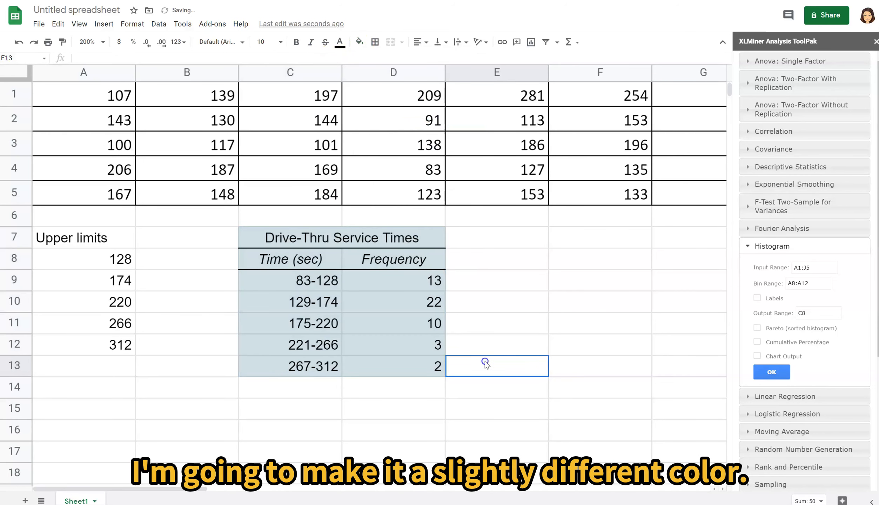
- Enter the title "Drive-Thru Service Times" for a second table in cell C15
click(256, 417)
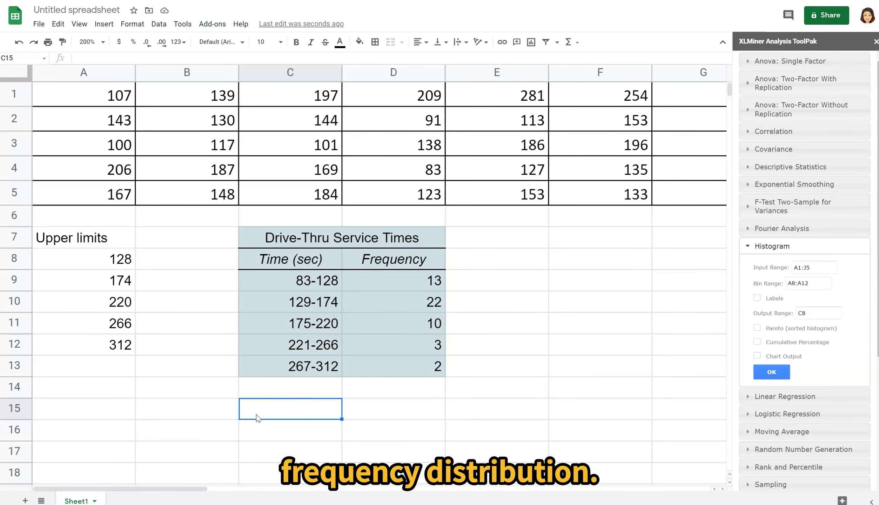
scroll(448, 315, down, 2)
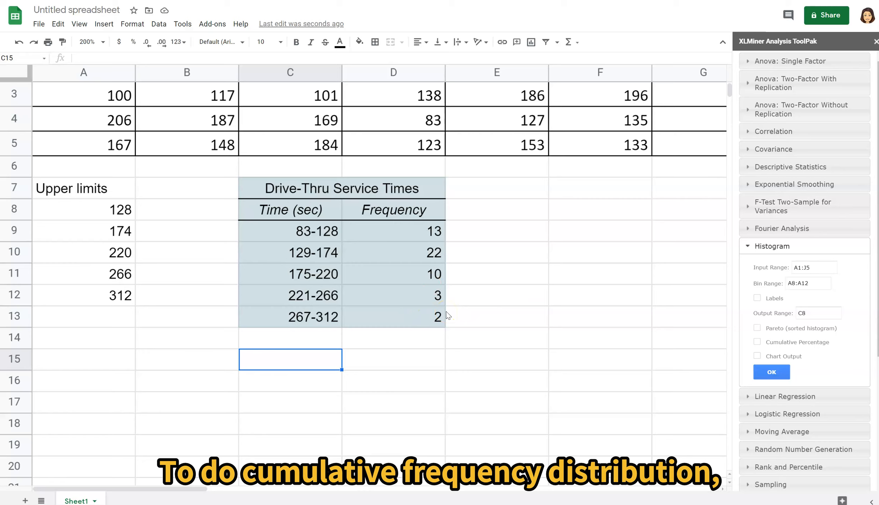
click(305, 360)
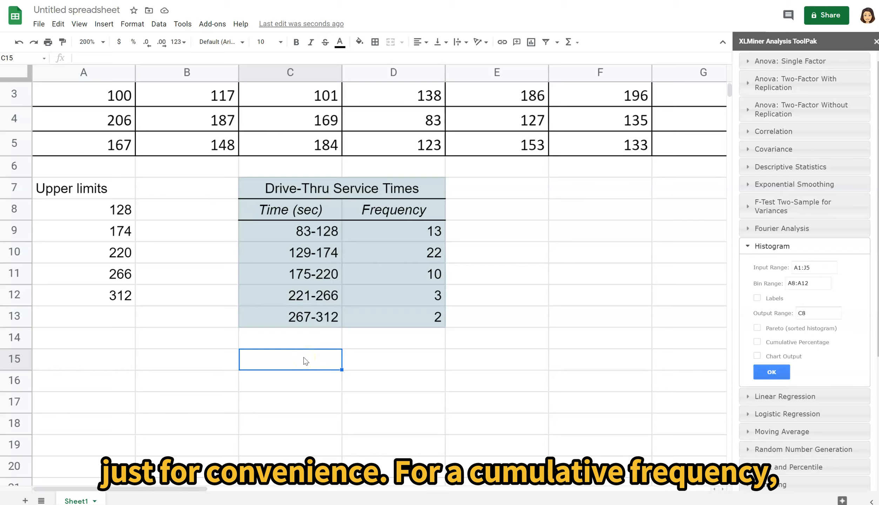
text(C)
key(BackSpace)
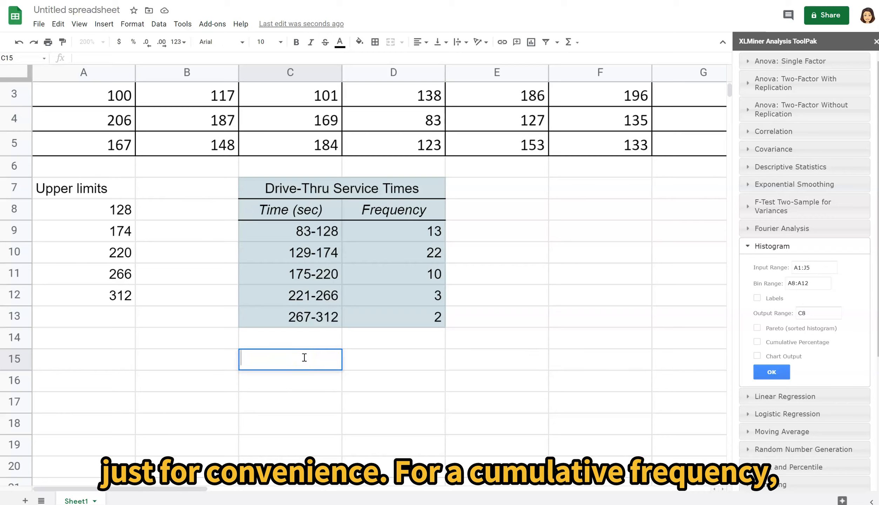
text(Drive-Th)
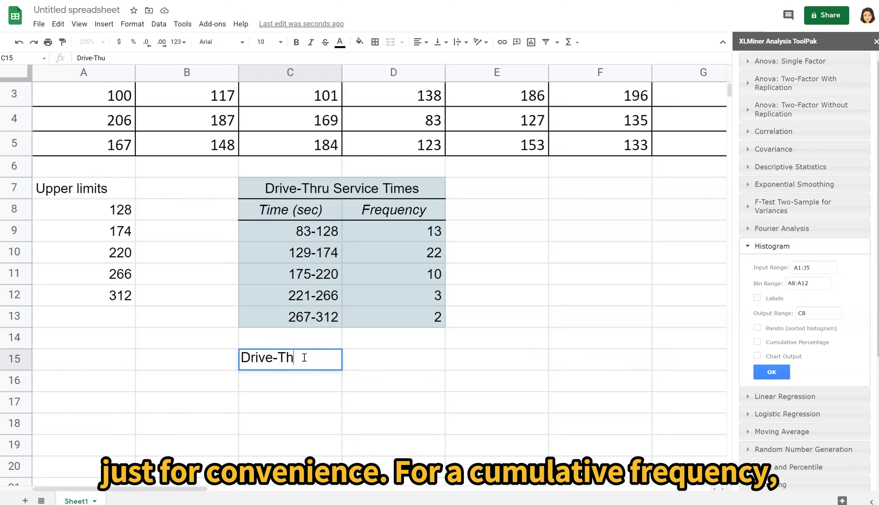
text(ru Service Times)
key(Return)
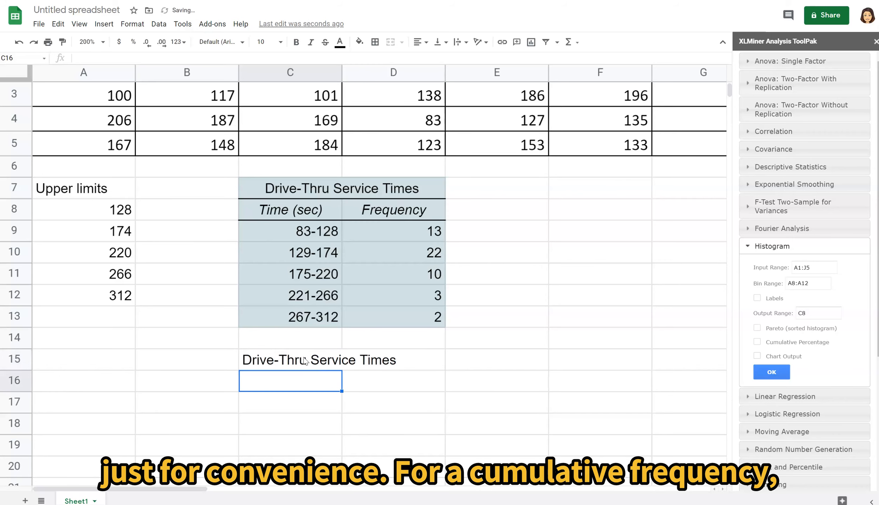
- Enter the column heading "Cumulative Frequency" in cell D16
key(Right)
text(Cumulatu)
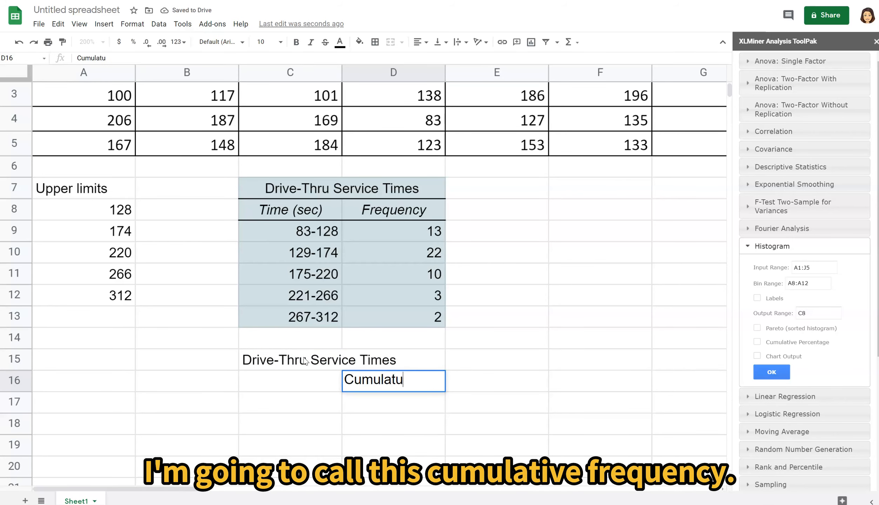
key(BackSpace)
text(ive Fequ)
key(BackSpace)
key(BackSpace)
key(BackSpace)
text(requency)
key(Return)
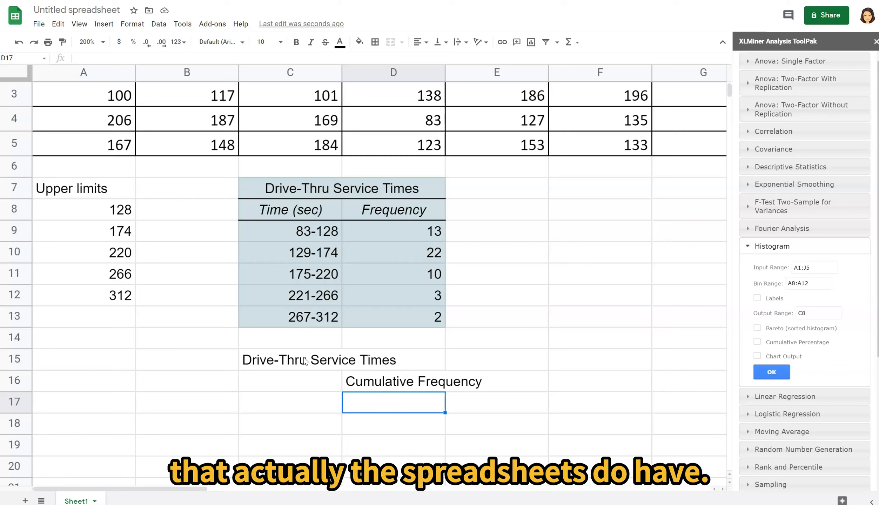
- Enter the column heading "Time (sec)" in cell C16
key(Left)
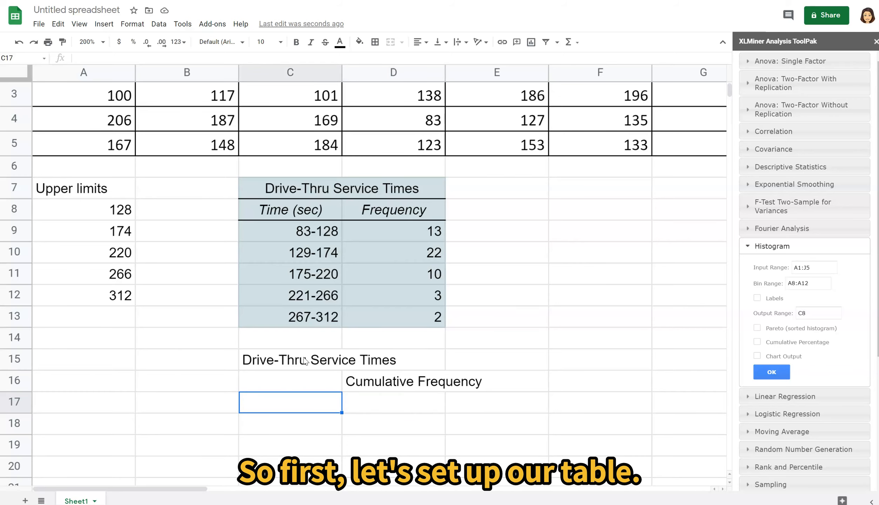
key(Up)
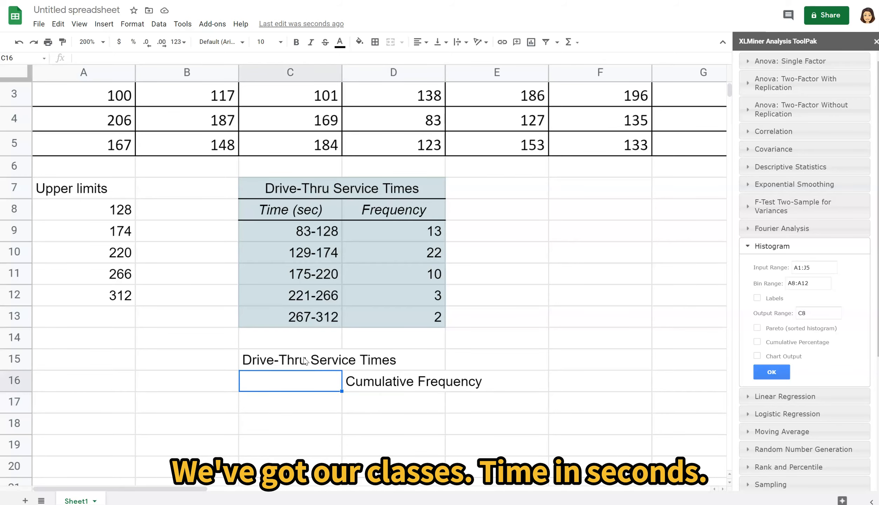
text(Time (*)
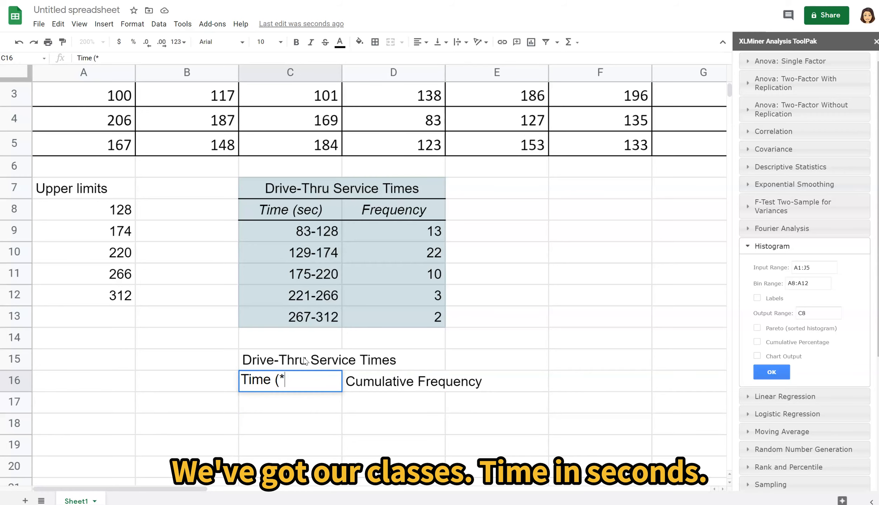
key(BackSpace)
text(sec))
key(Return)
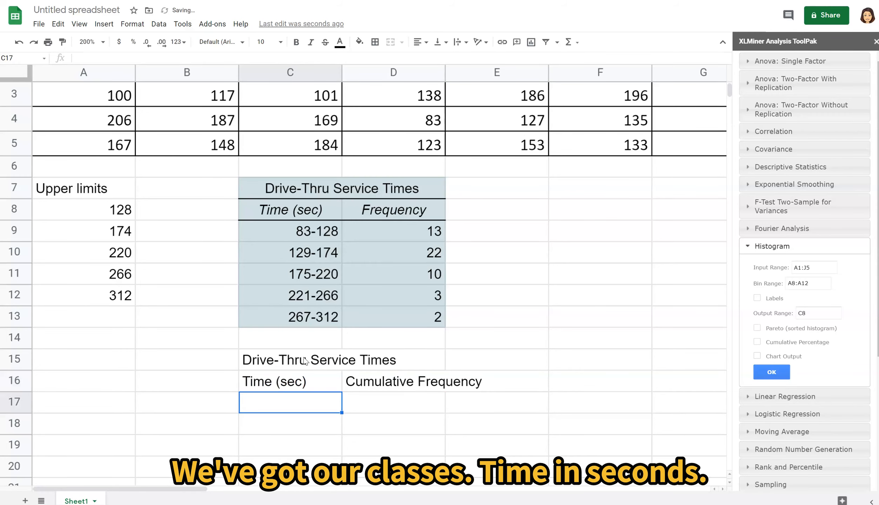
- Merge the second table's title across C15:D15 and center it
drag(304, 361, 386, 361)
click(391, 41)
click(363, 387)
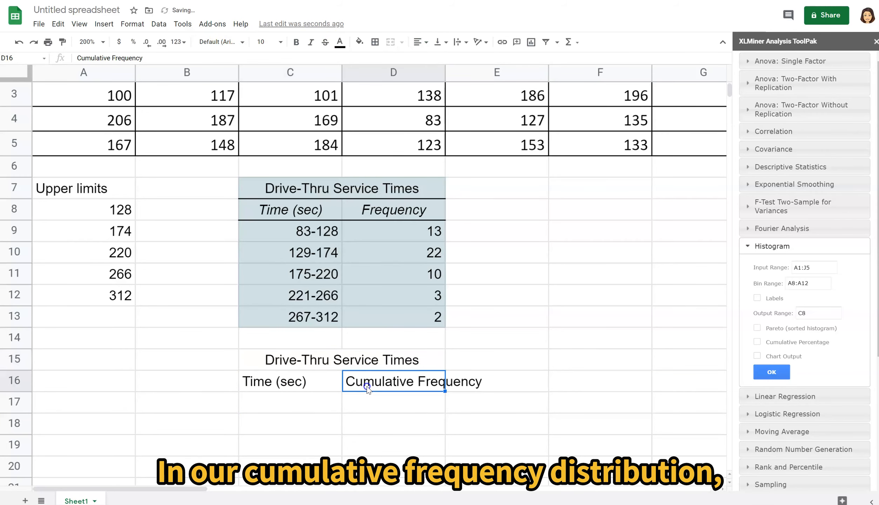
click(403, 407)
- Enter "less than 129" as the first cumulative class in cell C17
click(297, 402)
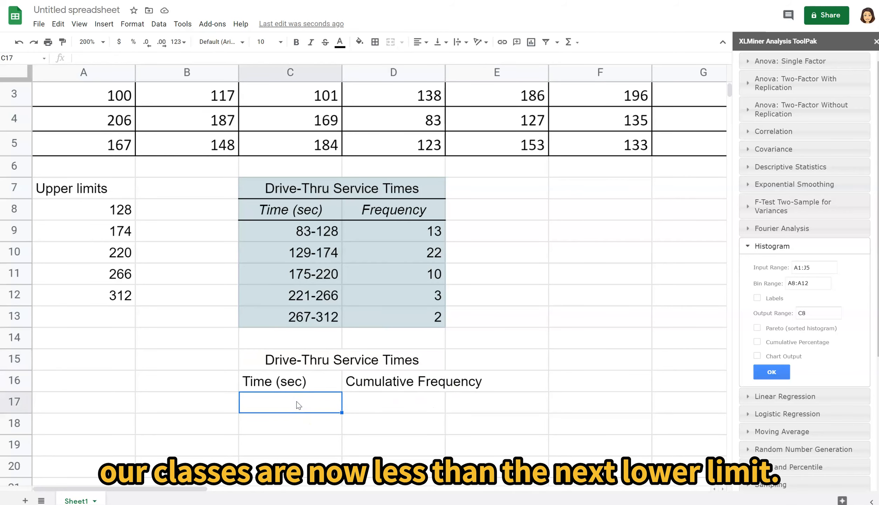
text(less than)
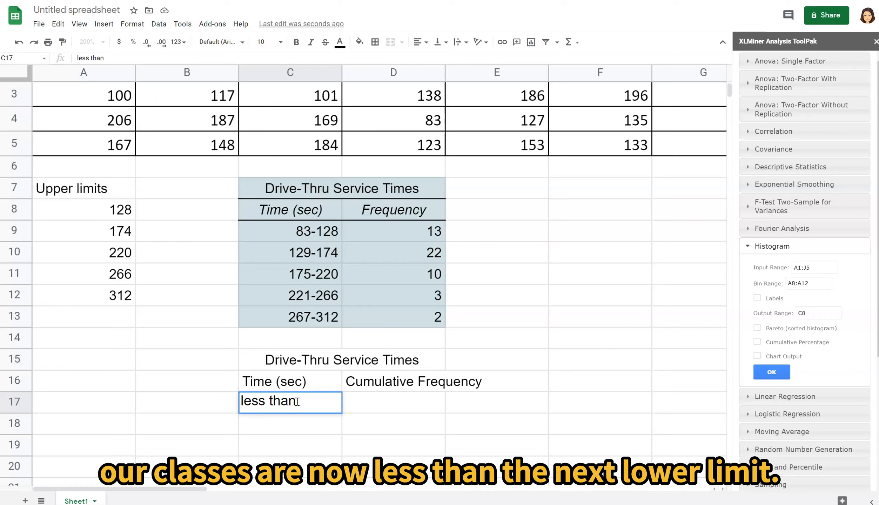
text( 128)
key(BackSpace)
text(9)
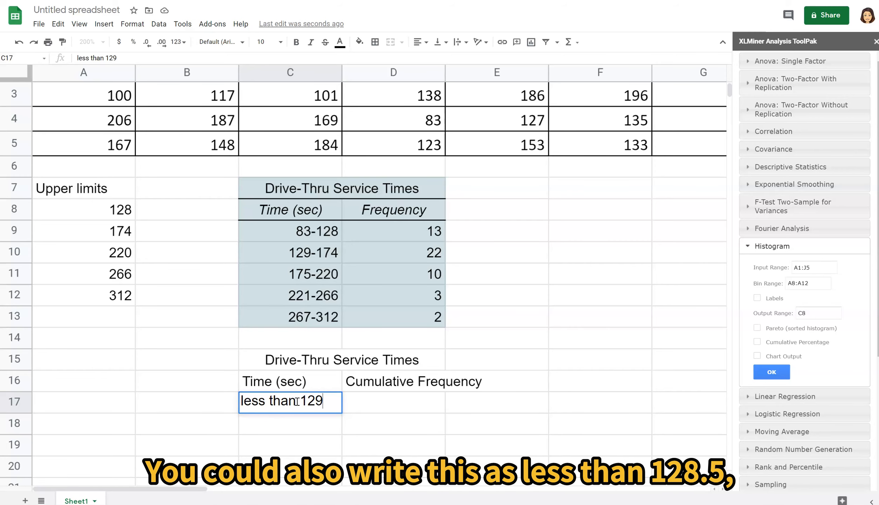
key(Return)
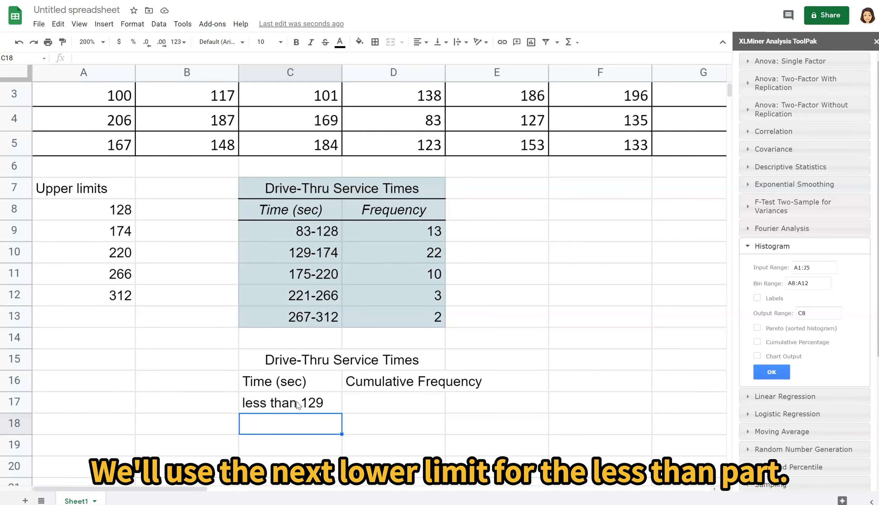
- Enter the cumulative classes "less than 175", "less than 221", "less than 267" and "less than 313" in cells C18 through C21
text(less than )
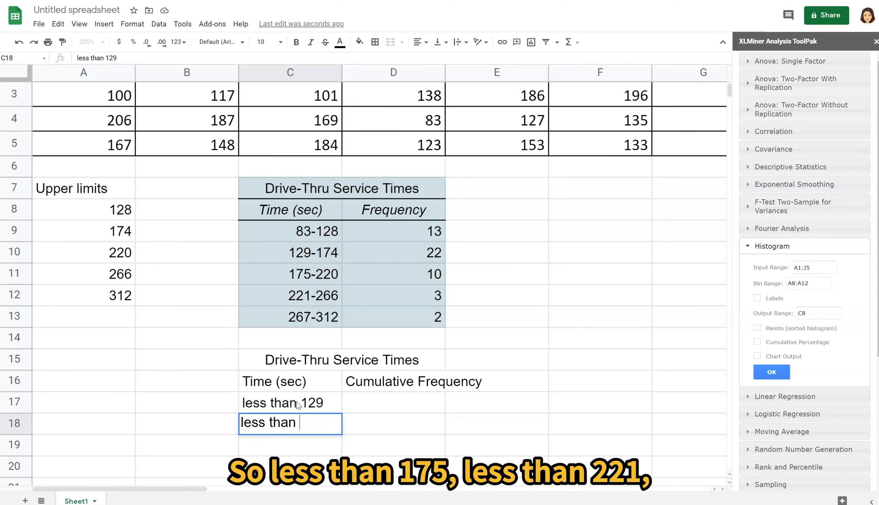
text(175)
key(Return)
text(les)
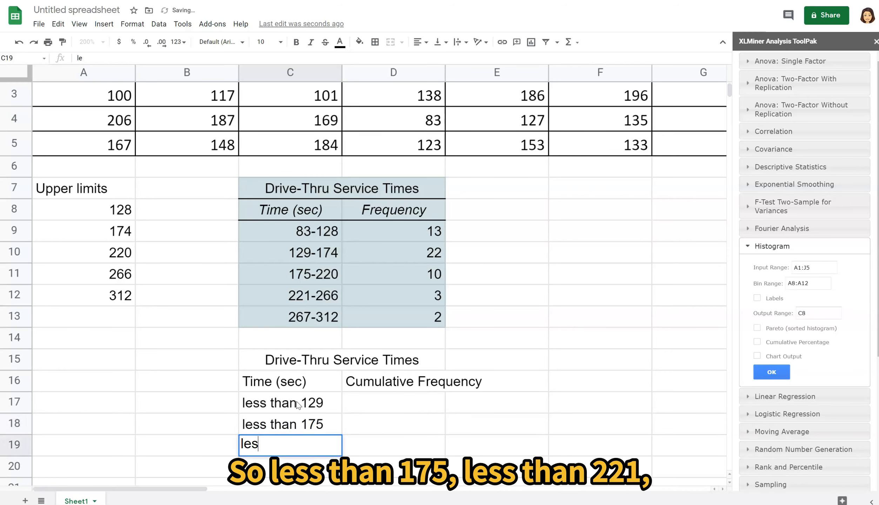
text(s than 221)
key(Return)
text(le)
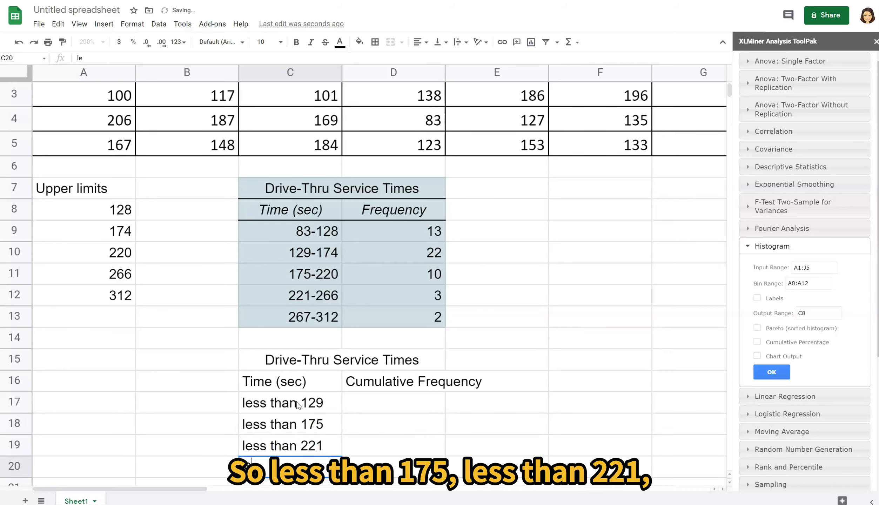
text(ss than 267)
key(Return)
text(le)
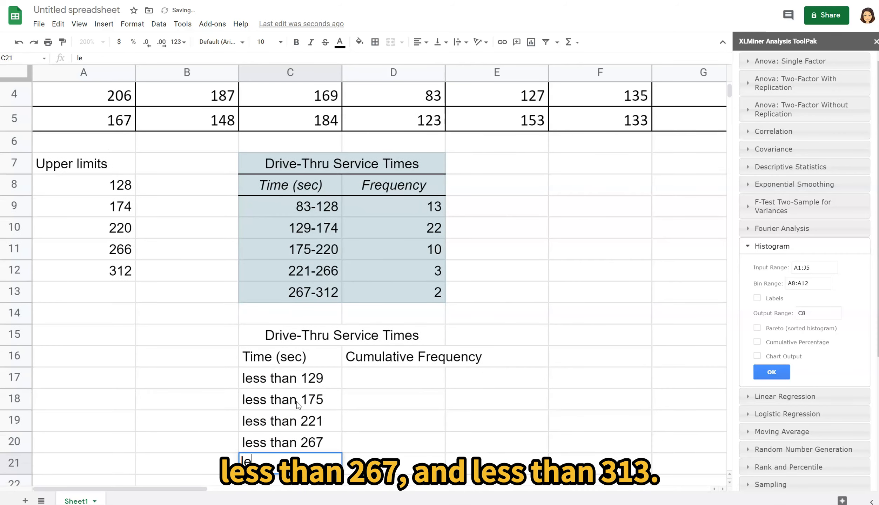
text(ss than 313)
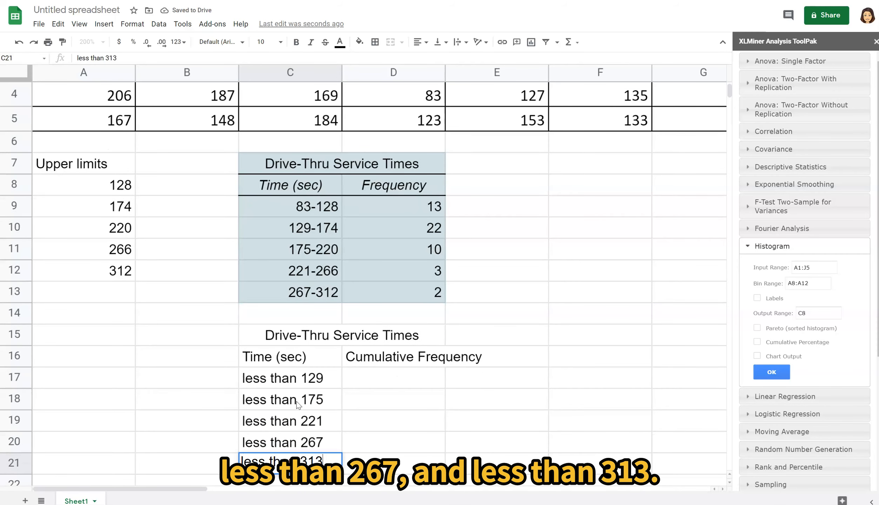
key(Return)
- Enter the formula =D9 in cell D17 as the first cumulative frequency, without accepting the suggested autofill
key(Up)
key(Up)
key(Up)
key(Up)
key(Up)
key(Right)
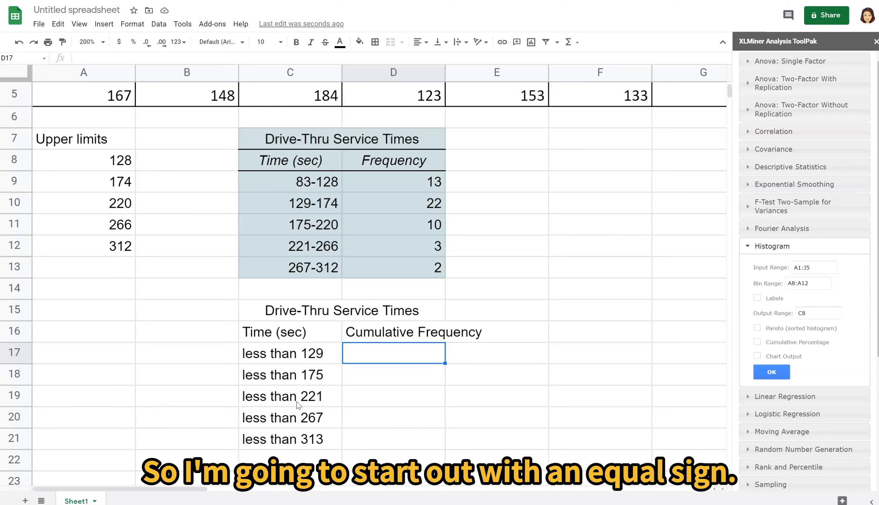
text(=)
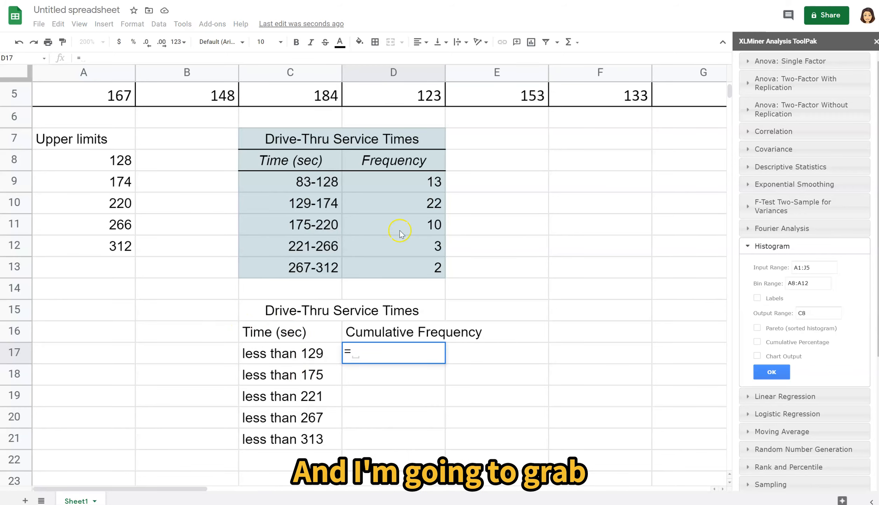
click(397, 181)
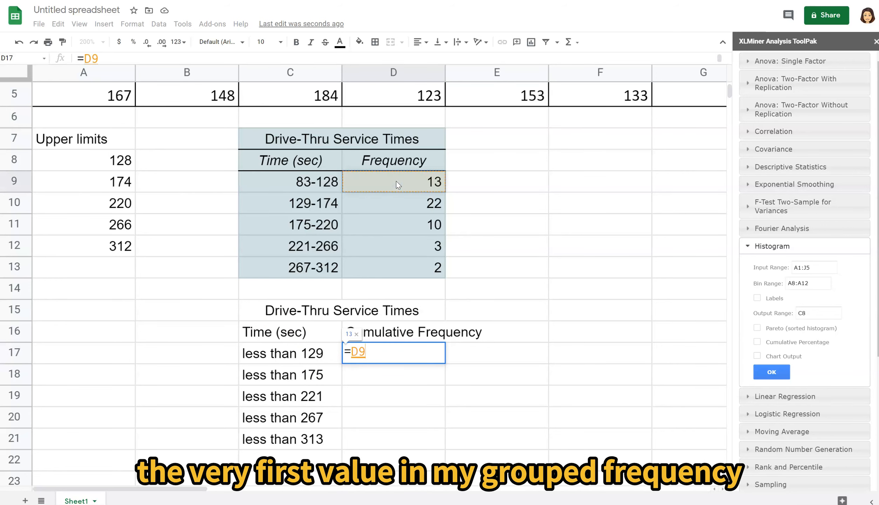
key(Return)
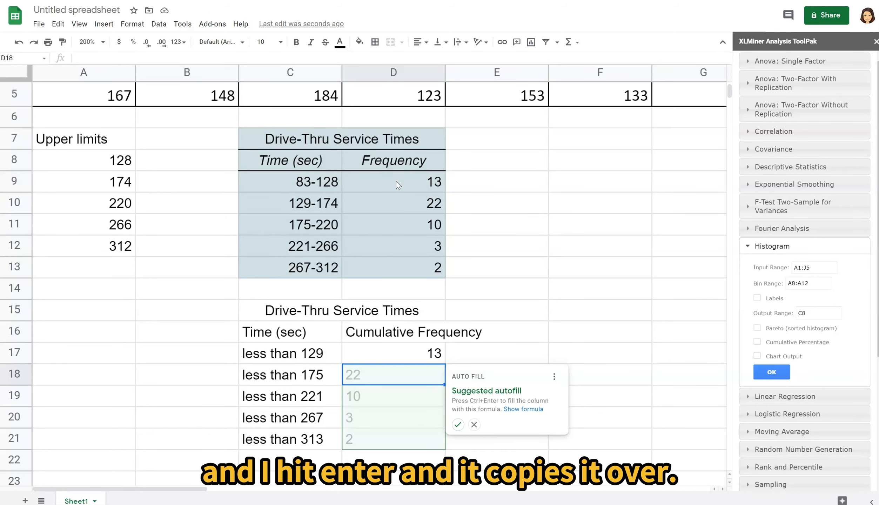
click(502, 195)
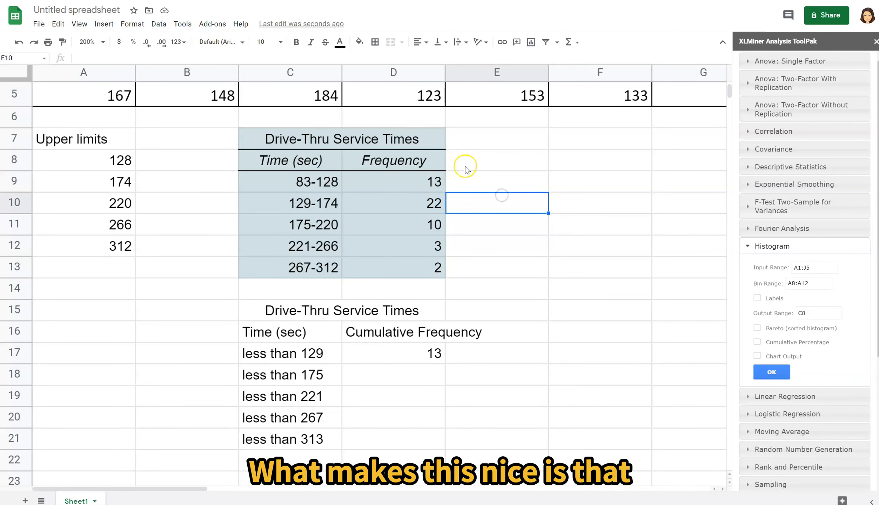
- Test the link to the first class frequency by changing D9 to 14 and setting it back to 13
click(407, 178)
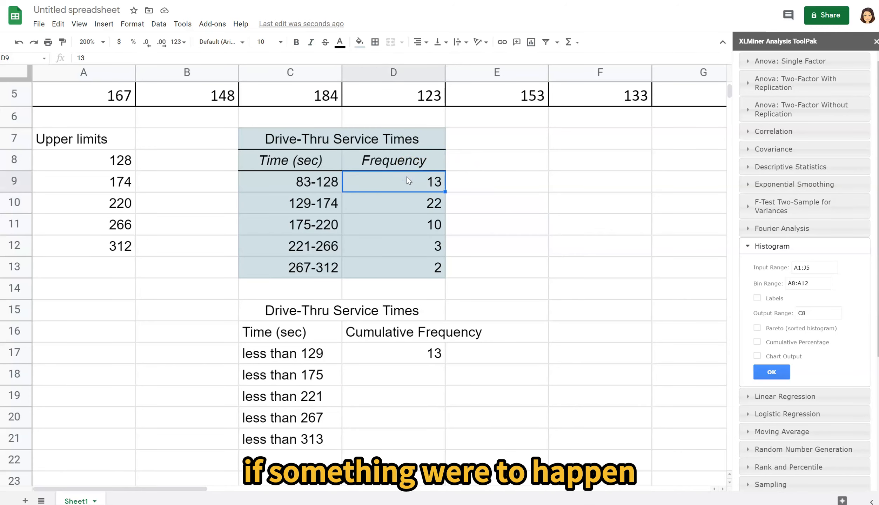
text(14)
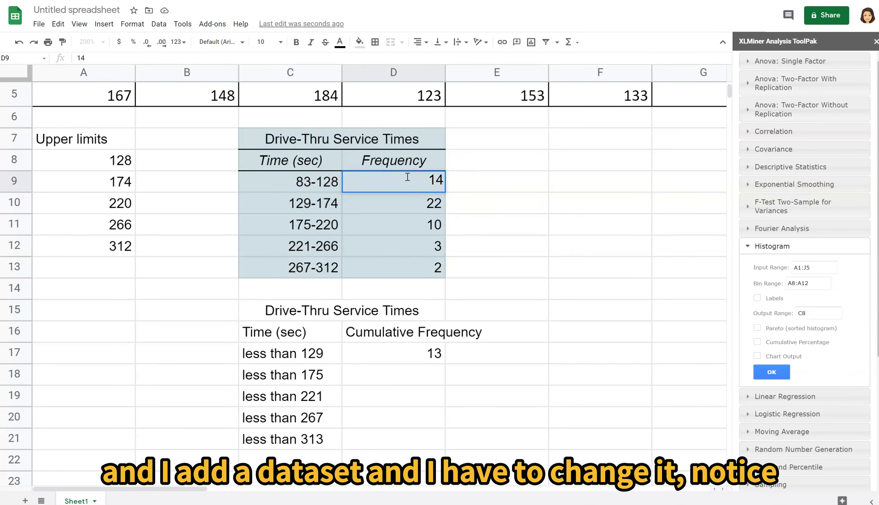
key(Return)
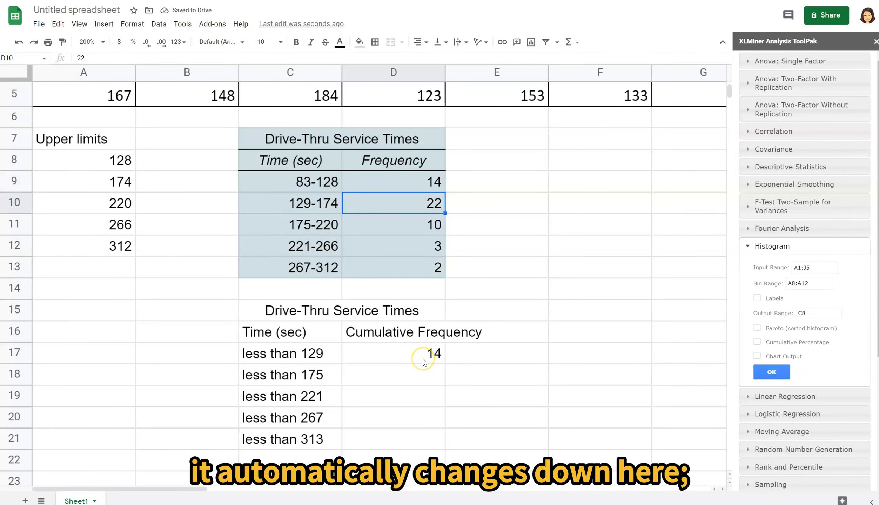
click(430, 178)
text(13)
key(Return)
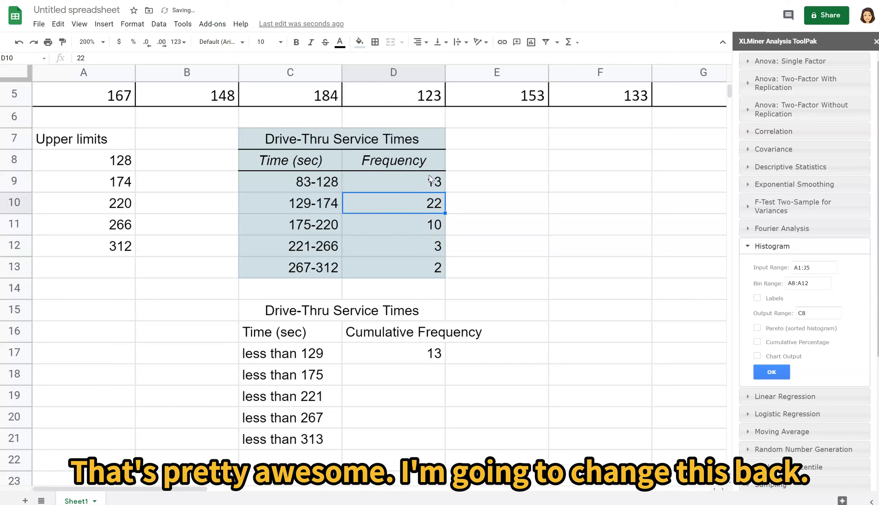
- Enter the formula =D17+D10 in cell D18 for the second cumulative frequency
click(406, 378)
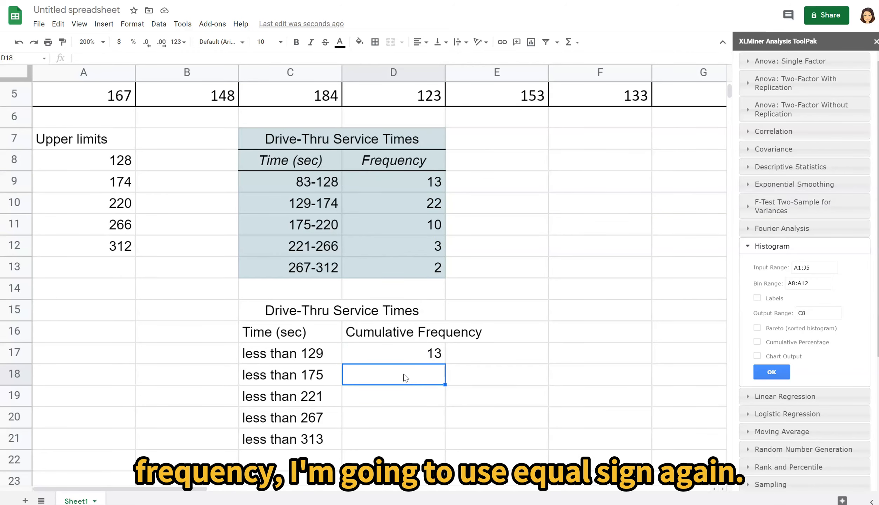
text(=)
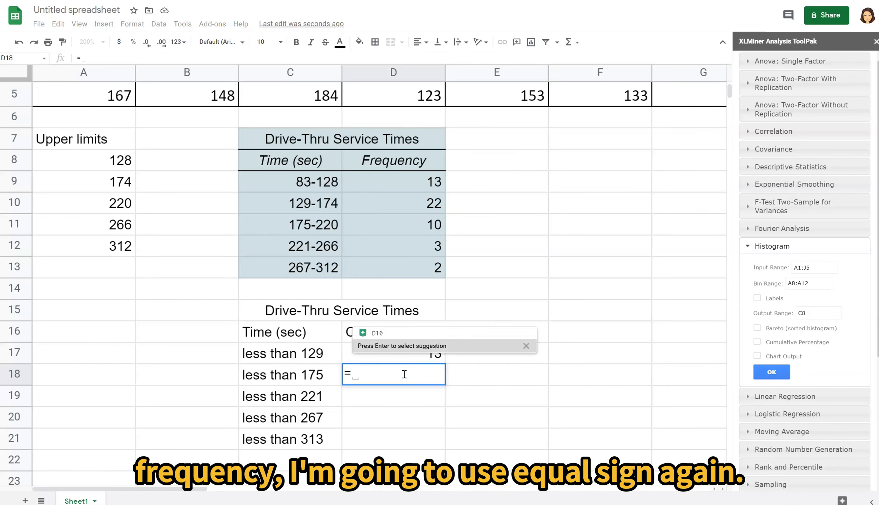
click(411, 357)
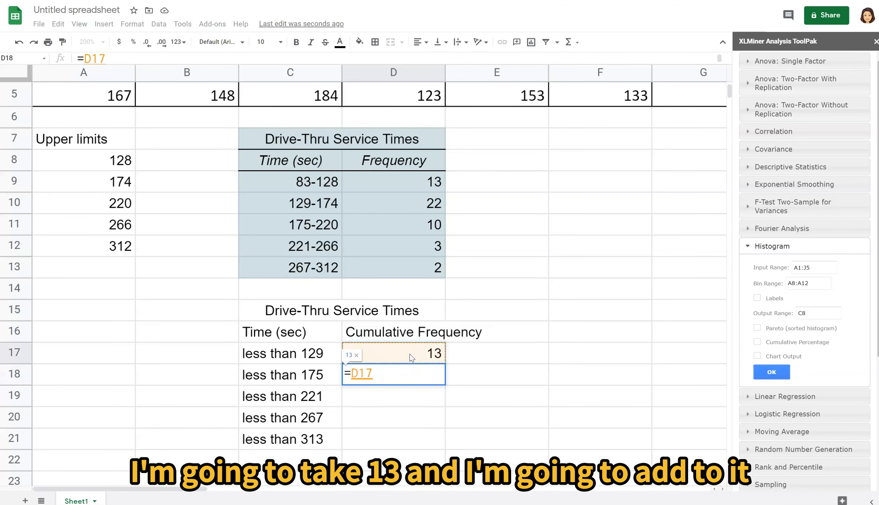
text(+)
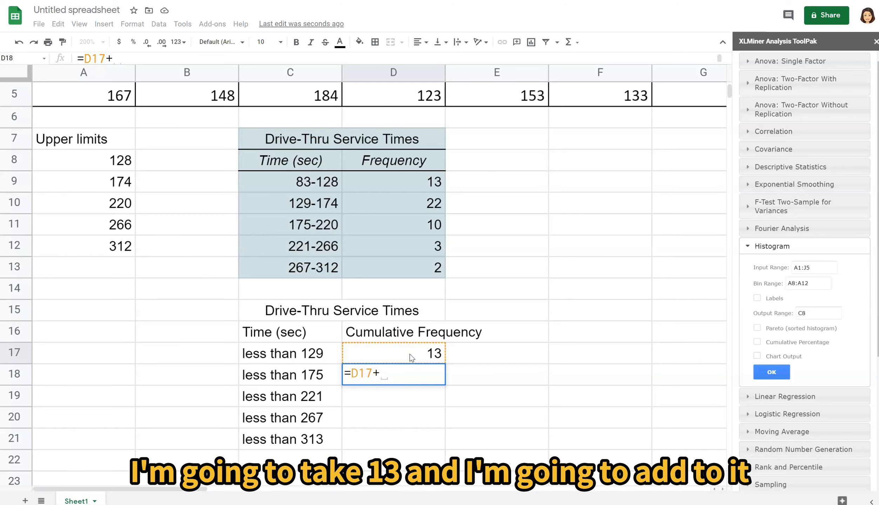
click(422, 199)
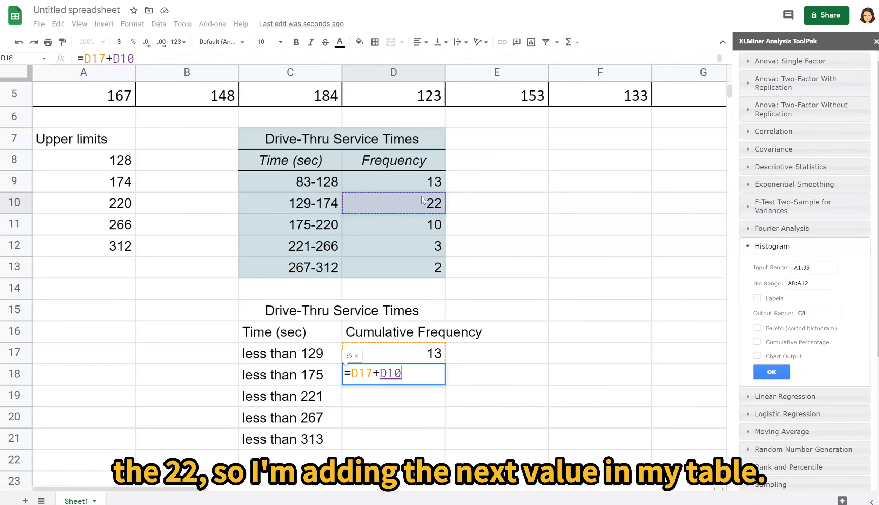
key(Return)
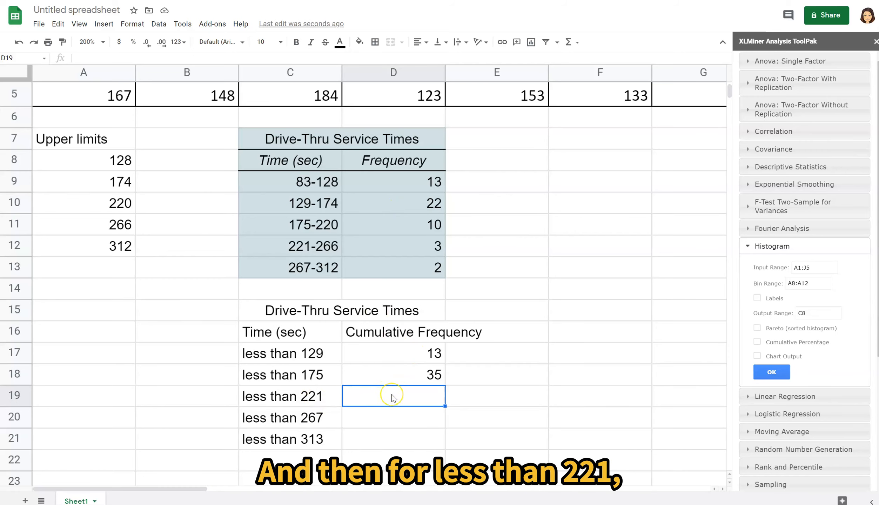
- Enter the formula =D18+D11 in cell D19 and clear the cell again
text(=)
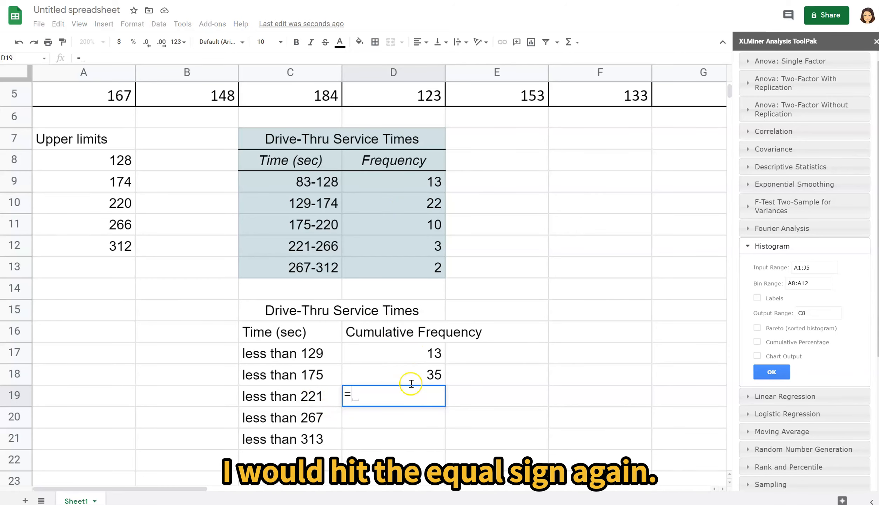
click(431, 373)
text(+)
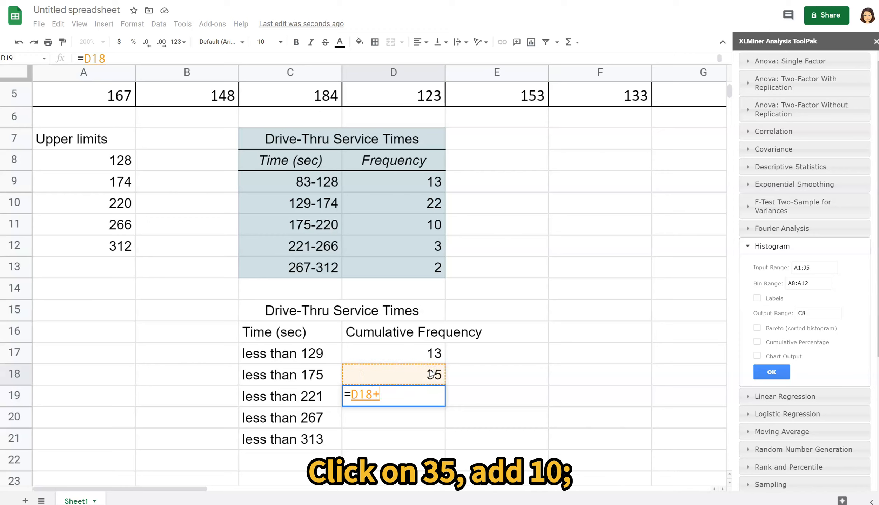
click(408, 224)
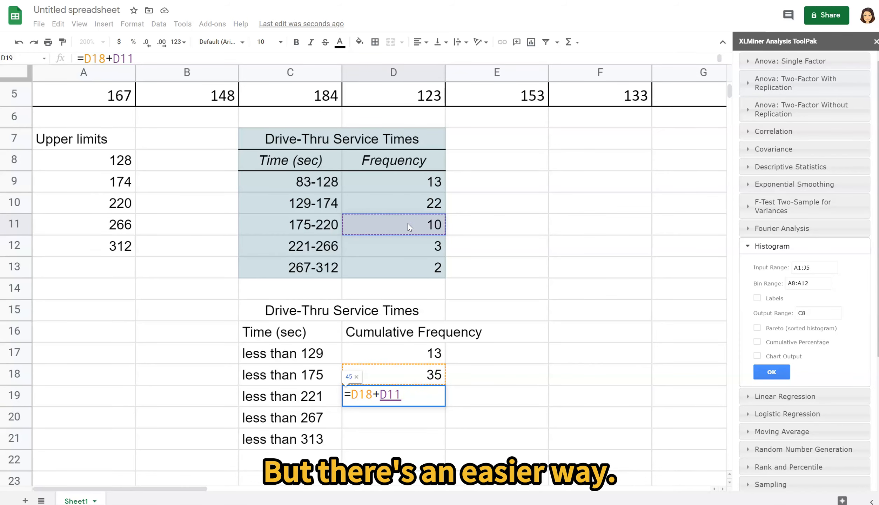
key(Return)
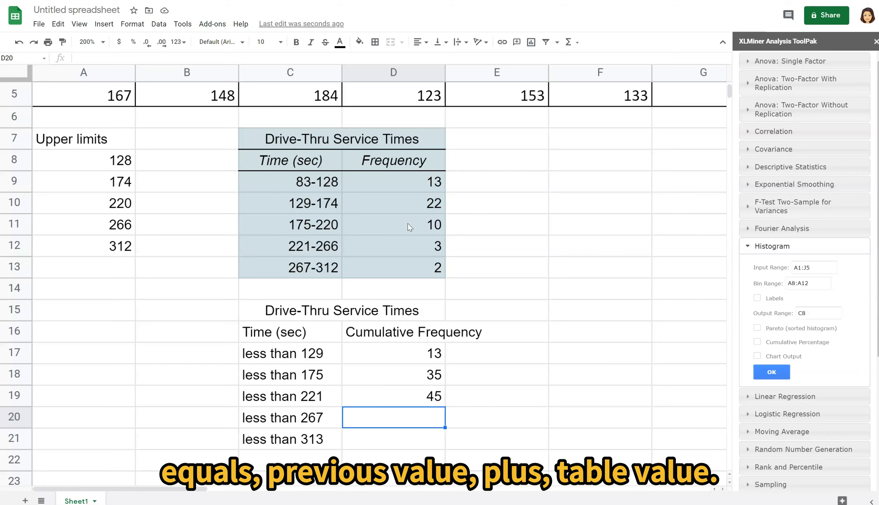
key(Up)
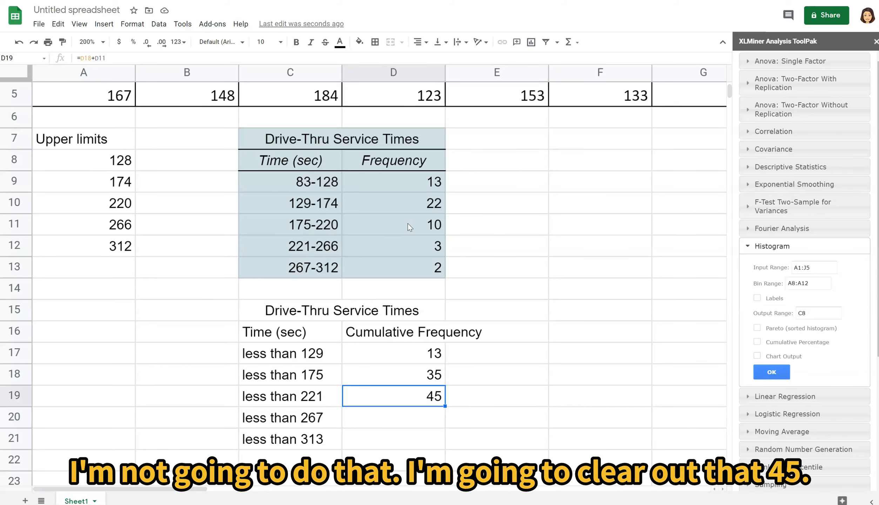
key(Delete)
- Fill the formula in D18 down through D21 to complete the cumulative frequencies
key(Up)
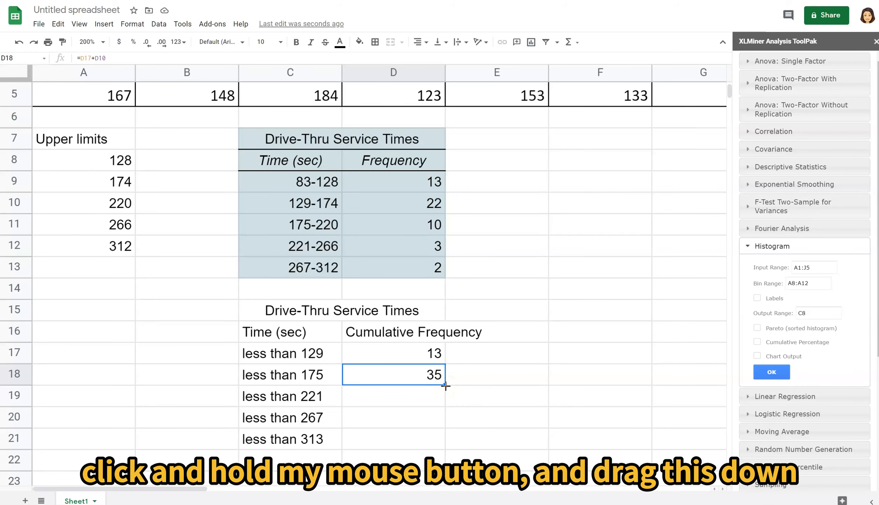
drag(446, 386, 445, 448)
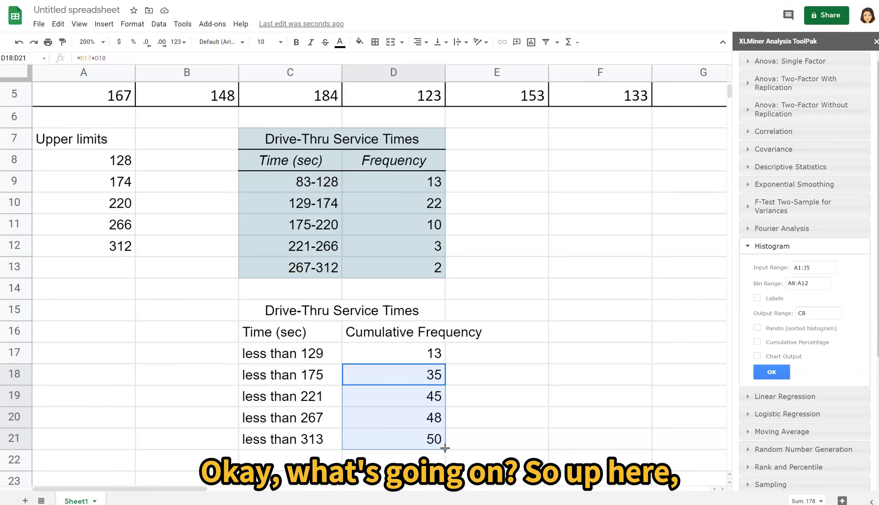
- Examine the cell references used by the cumulative frequency formulas in D18 through D21
click(402, 371)
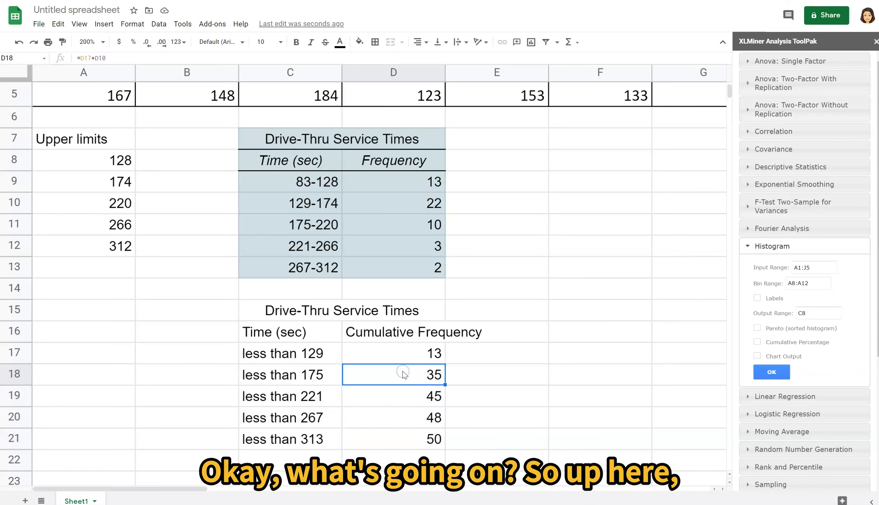
click(94, 57)
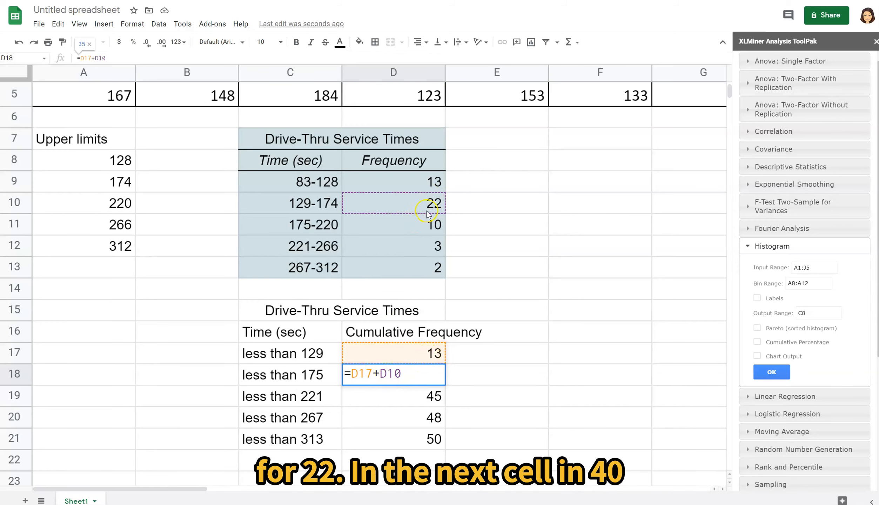
click(421, 401)
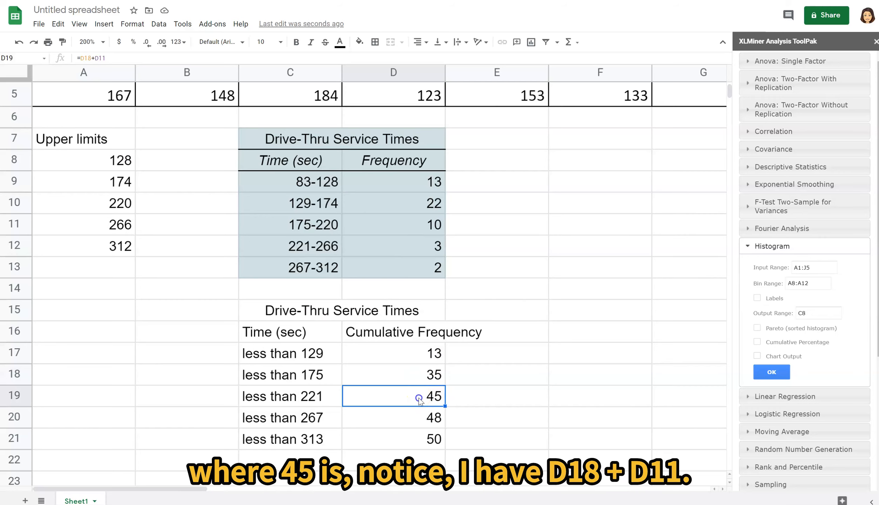
double_click(419, 398)
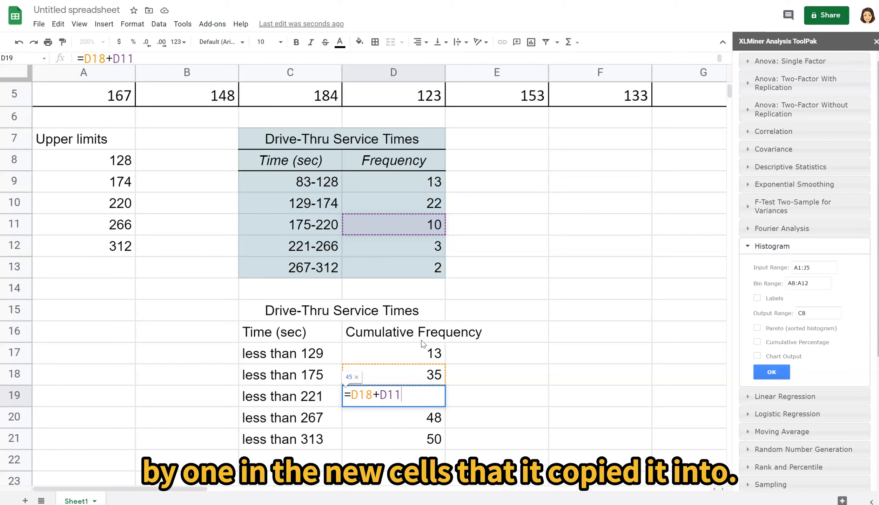
key(Return)
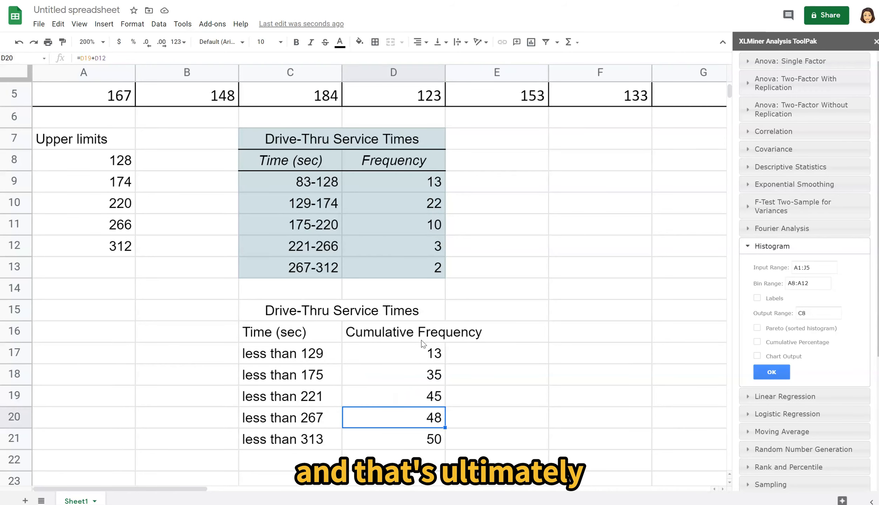
double_click(410, 417)
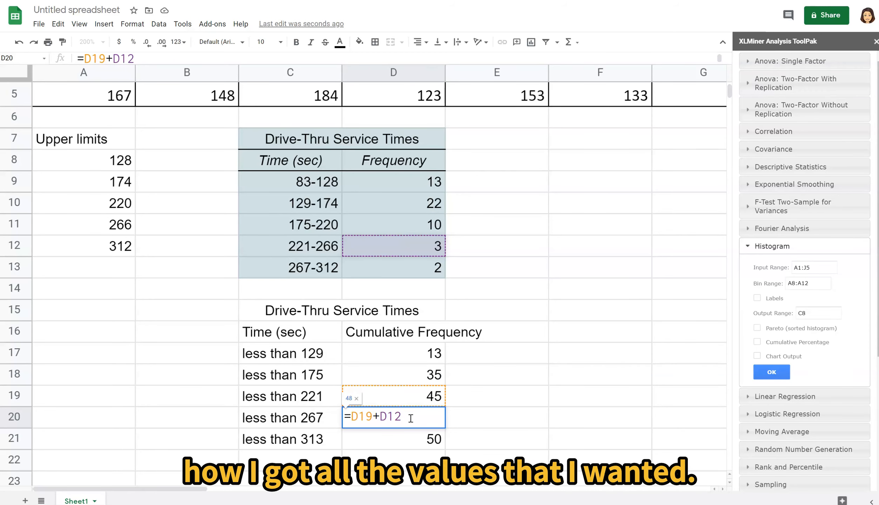
key(Return)
double_click(413, 446)
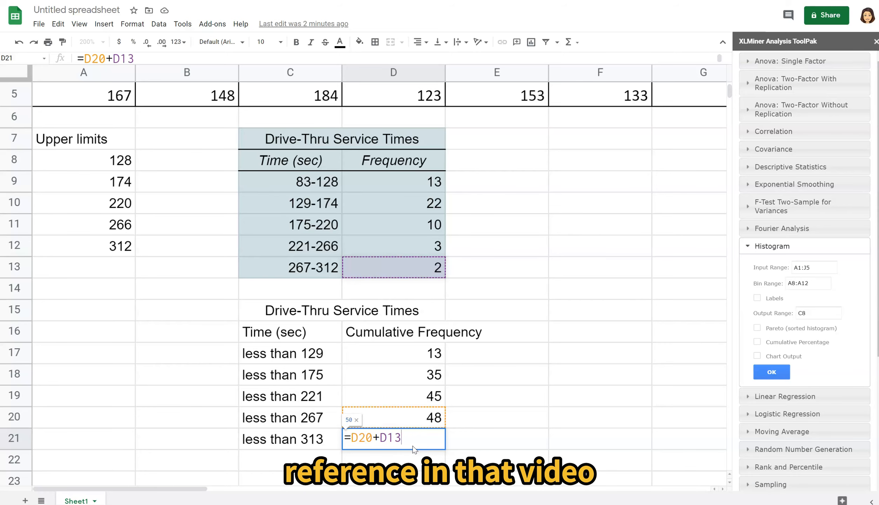
key(Return)
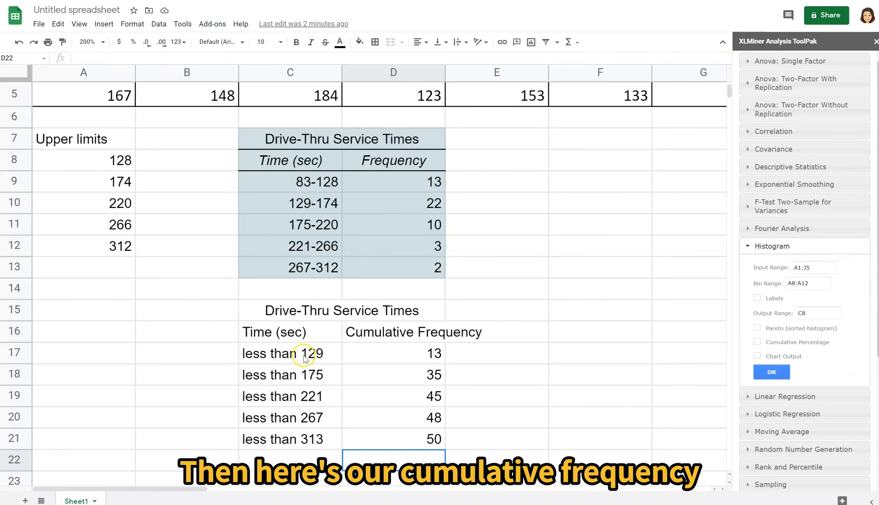
- Apply a light pink fill to the cumulative frequency table in C15:D21
drag(317, 313, 366, 435)
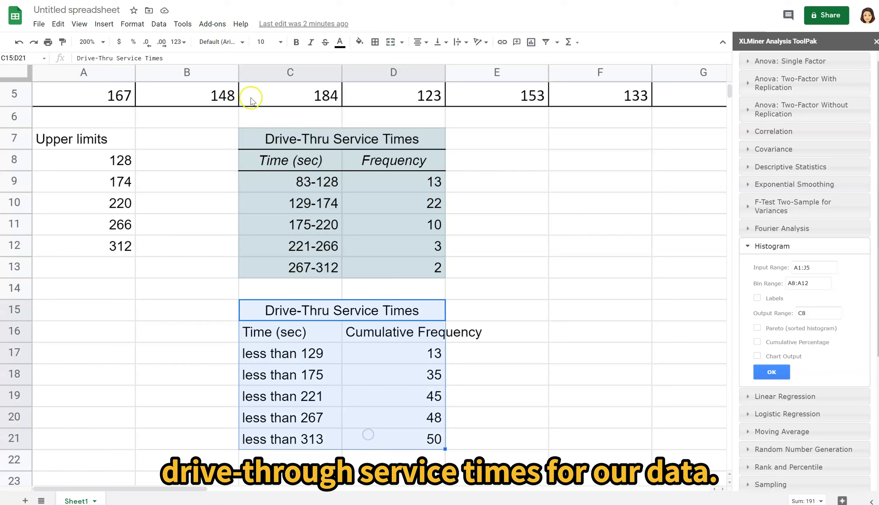
click(361, 43)
click(466, 101)
click(570, 286)
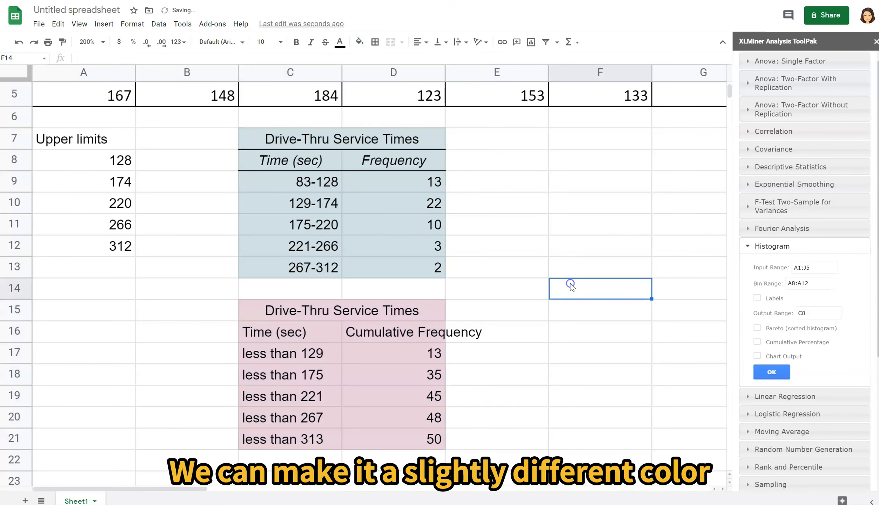
- Widen column D so the "Cumulative Frequency" heading fits inside its cell
click(395, 331)
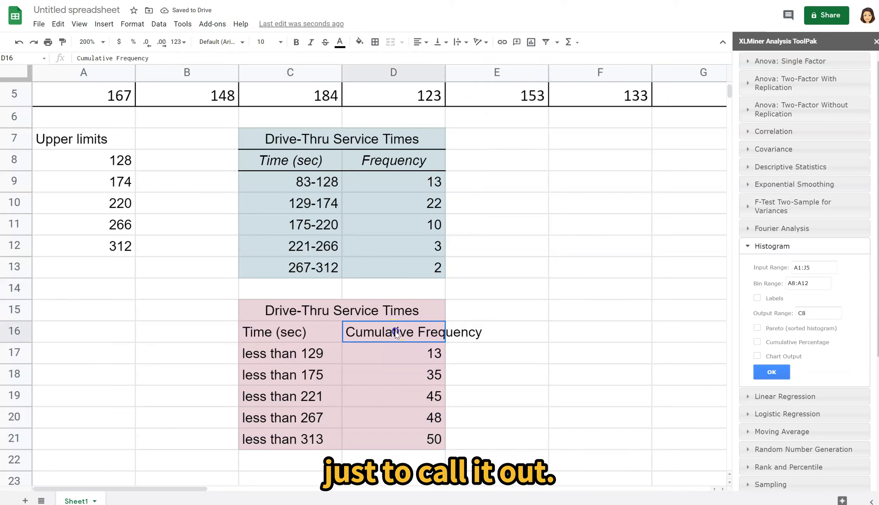
drag(445, 72, 486, 72)
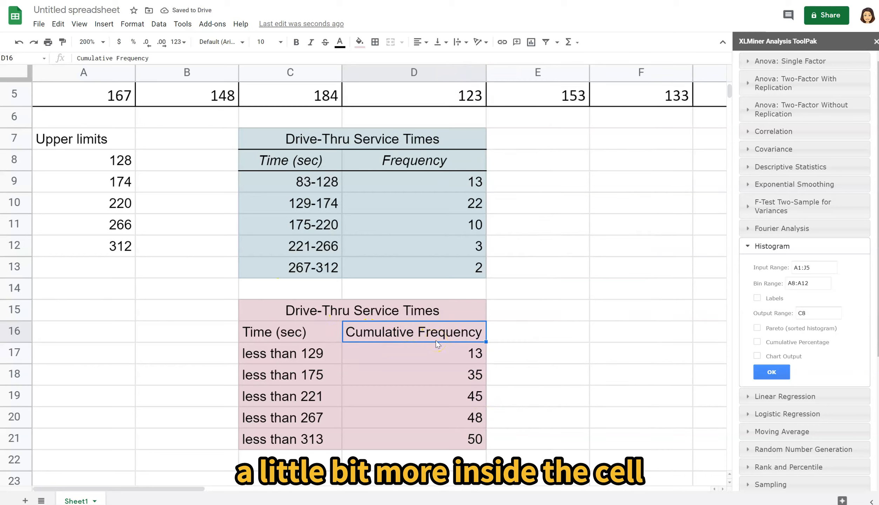
click(545, 349)
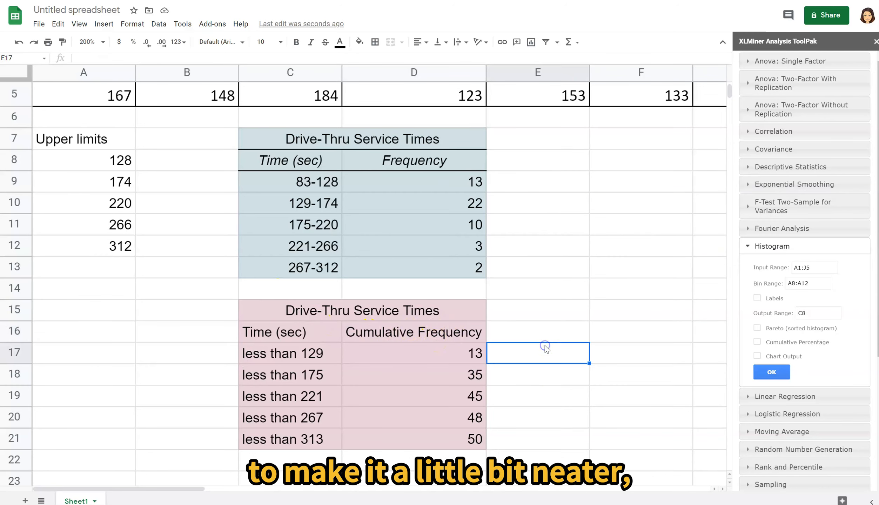